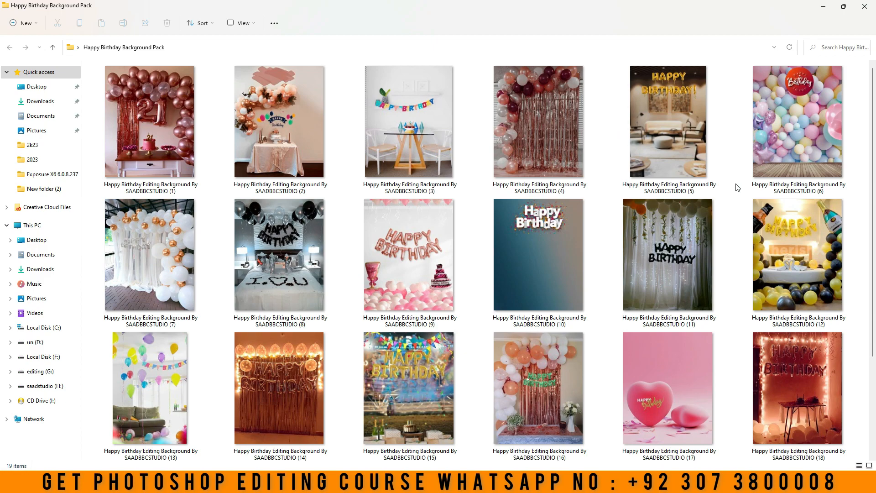
Open the first image of the Happy Birthday Background Pack folder in a maximized photo viewer
{"action": "scroll", "coordinate": [527, 243], "scroll_direction": "down", "scroll_amount": 2}
{"action": "scroll", "coordinate": [401, 358], "scroll_direction": "up", "scroll_amount": 2}
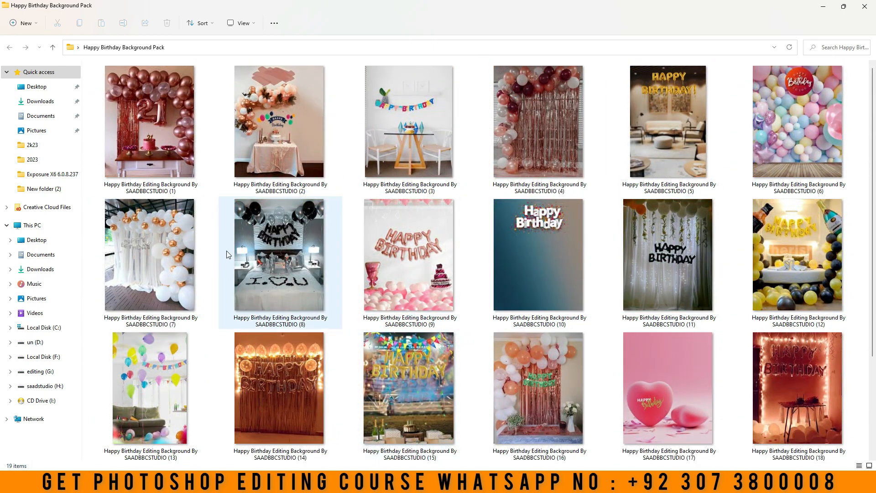
{"action": "left_click", "coordinate": [166, 170]}
{"action": "double_click", "coordinate": [167, 170]}
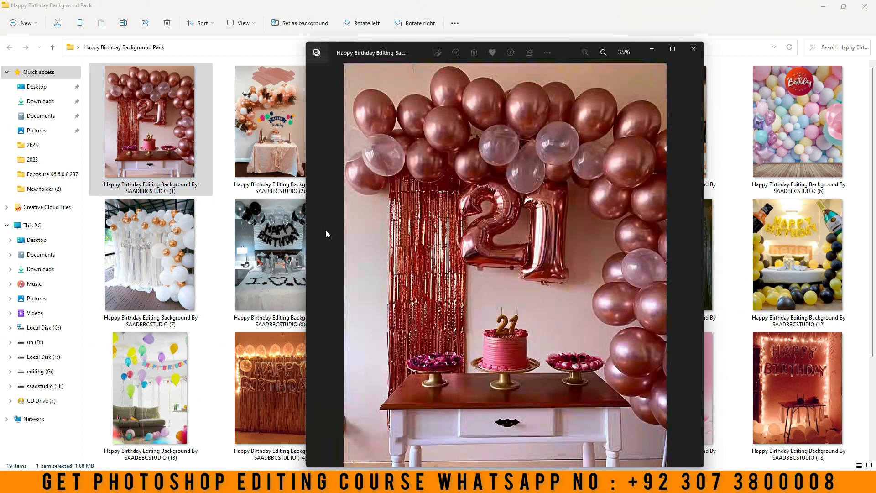
{"action": "left_click", "coordinate": [673, 49]}
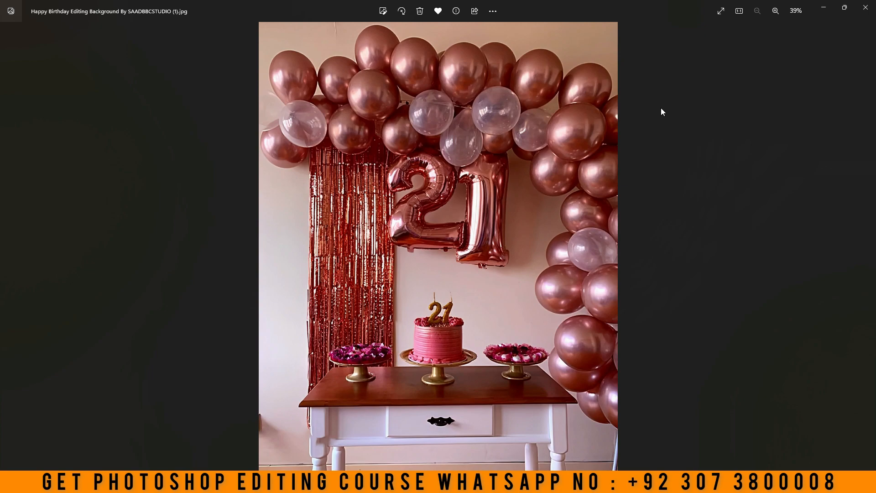
Look through backgrounds 2 to 19 of the pack one by one, and close the viewer and the folder
{"action": "key", "text": "Right"}
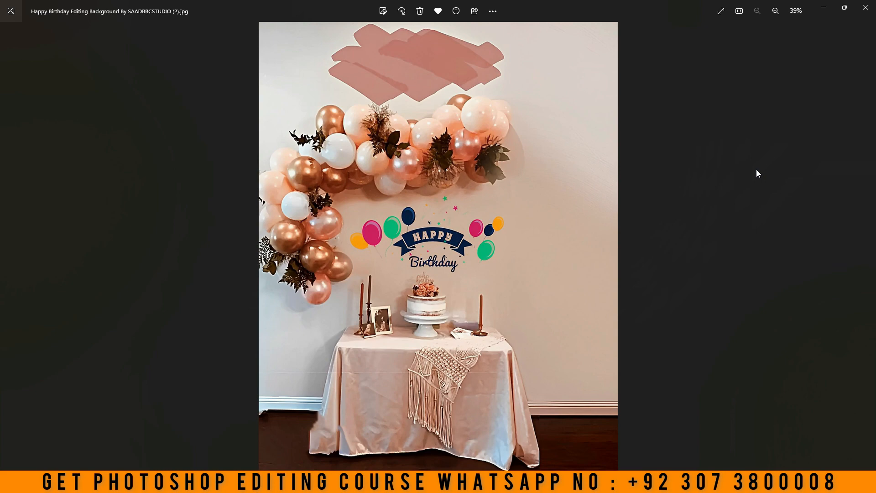
{"action": "key", "text": "Right"}
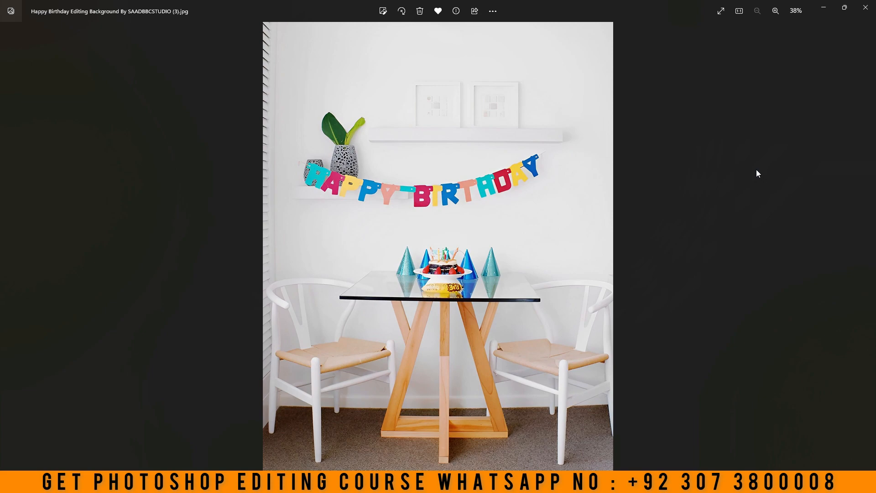
{"action": "key", "text": "Right"}
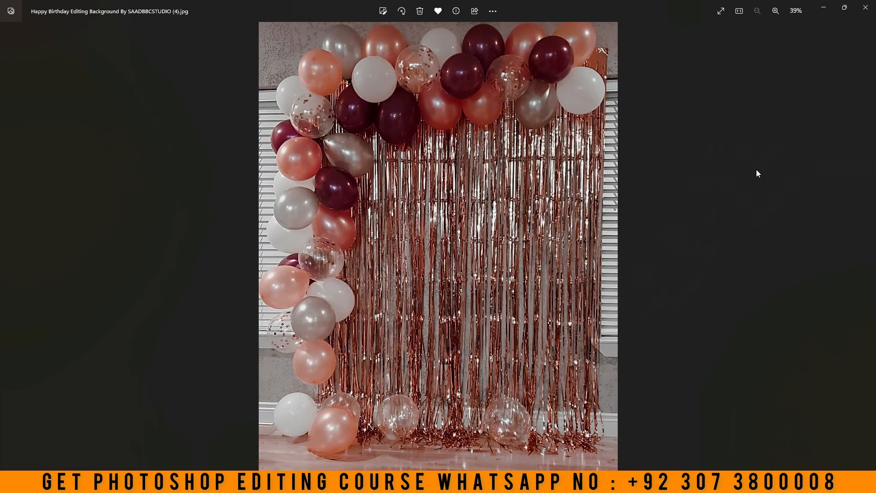
{"action": "key", "text": "Right"}
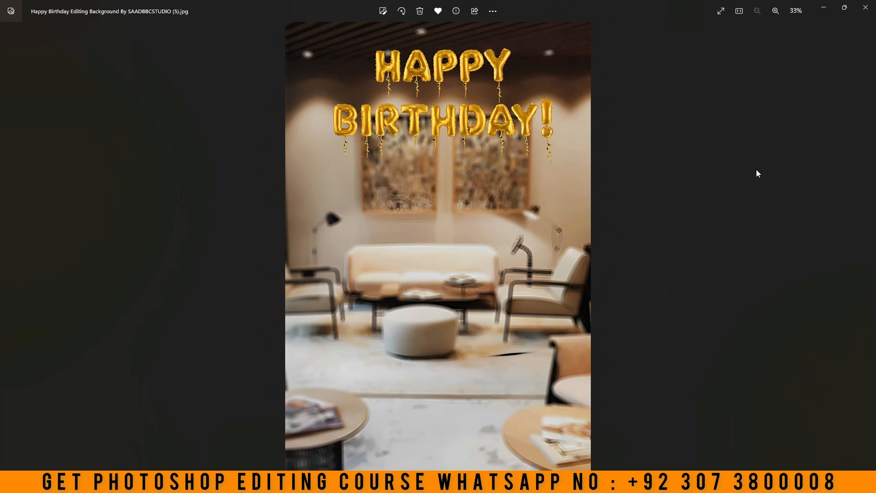
{"action": "key", "text": "Right"}
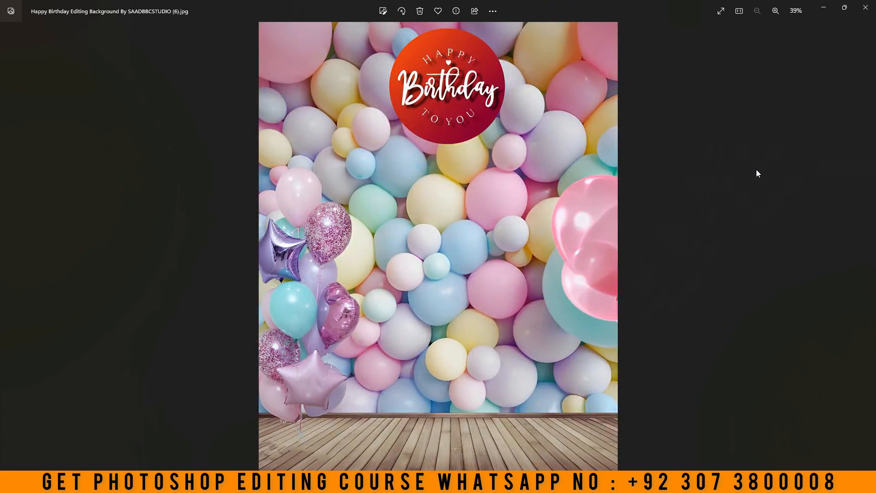
{"action": "key", "text": "Right"}
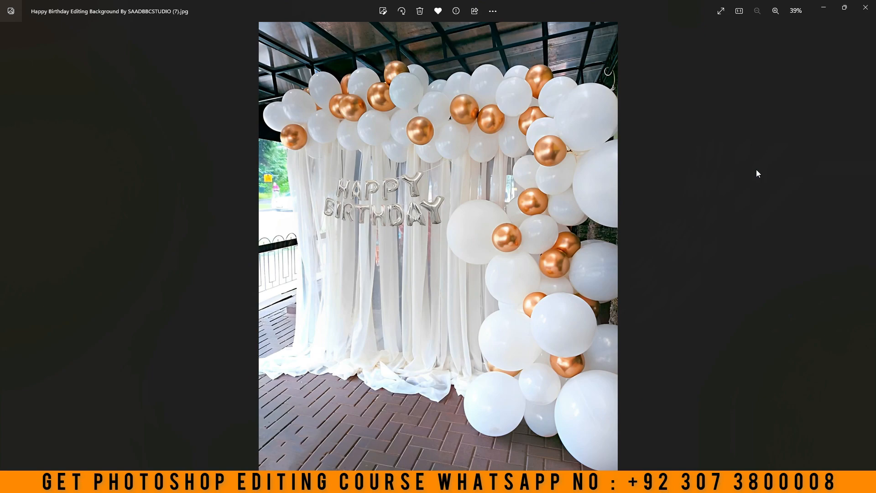
{"action": "key", "text": "Right"}
{"action": "key", "text": "Right"}
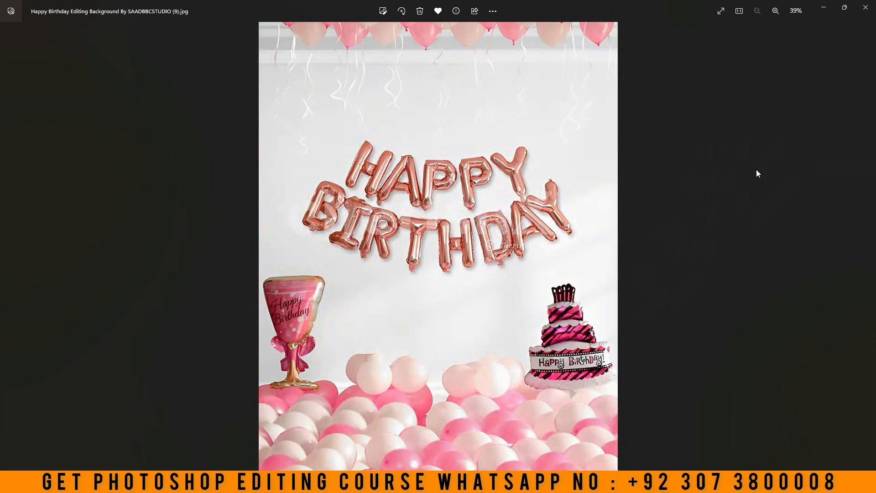
{"action": "key", "text": "Right"}
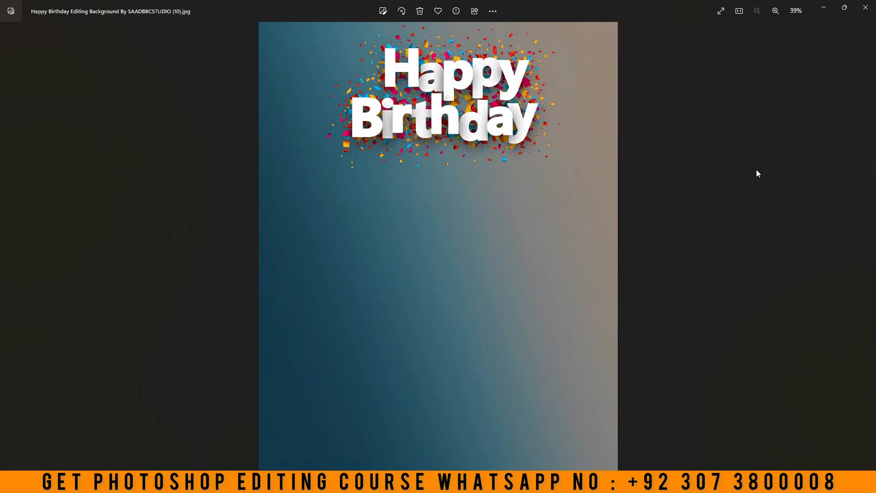
{"action": "key", "text": "Right"}
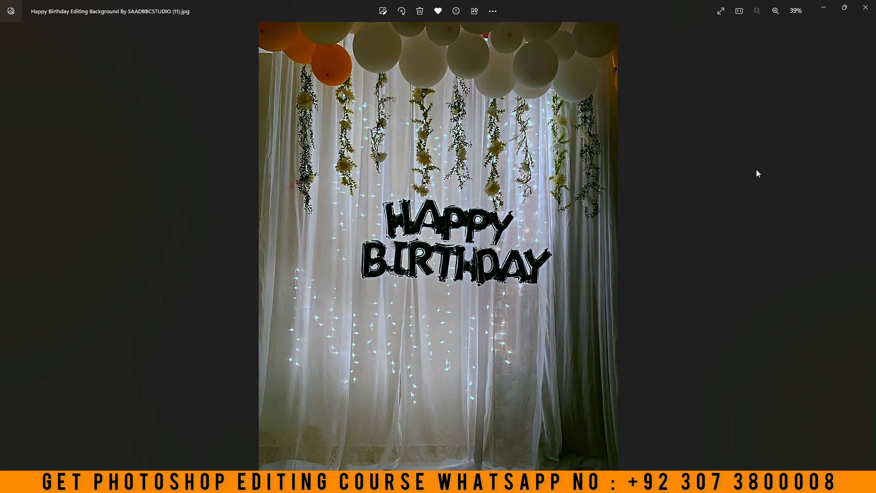
{"action": "key", "text": "Right"}
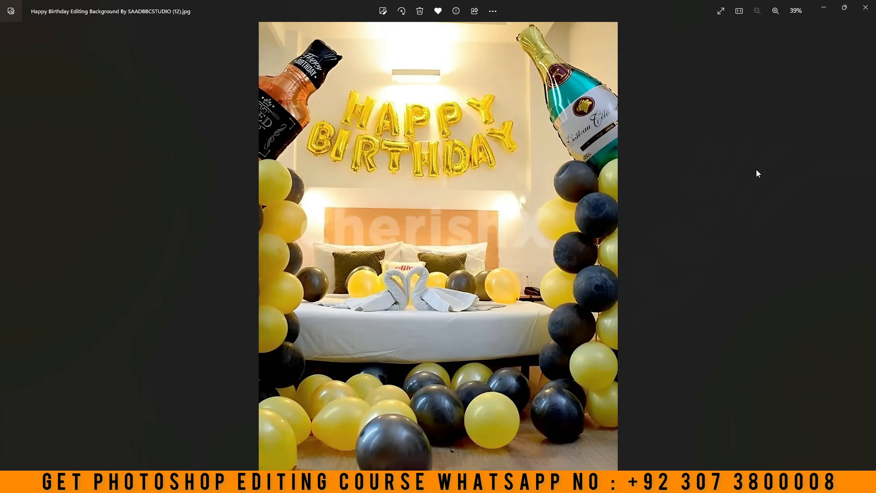
{"action": "key", "text": "Right"}
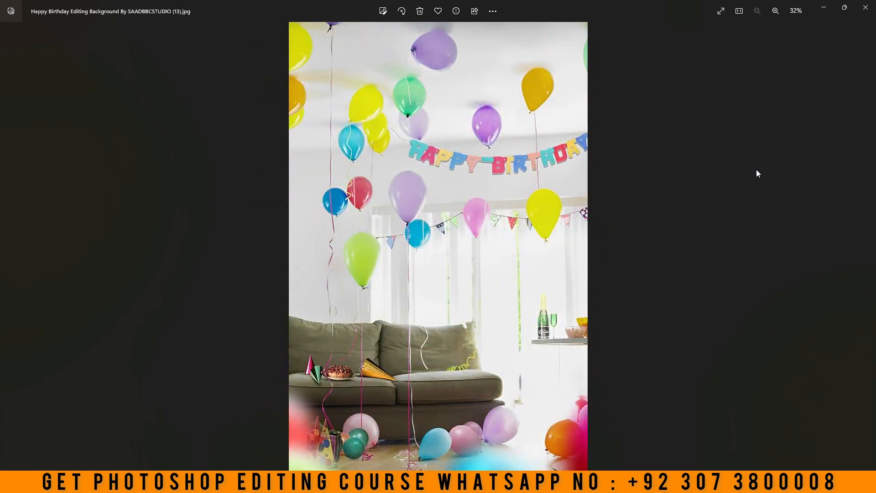
{"action": "key", "text": "Right"}
{"action": "key", "text": "Right"}
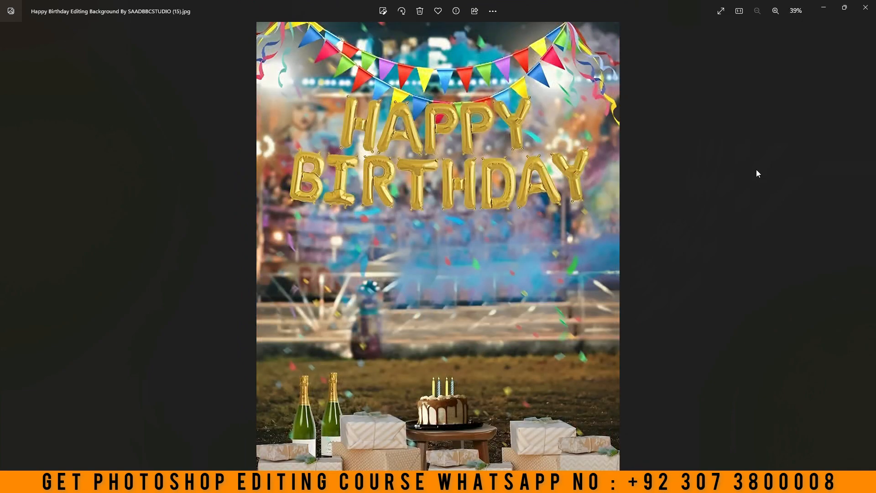
{"action": "key", "text": "Right"}
{"action": "key", "text": "Right"}
{"action": "key", "text": "Right"}
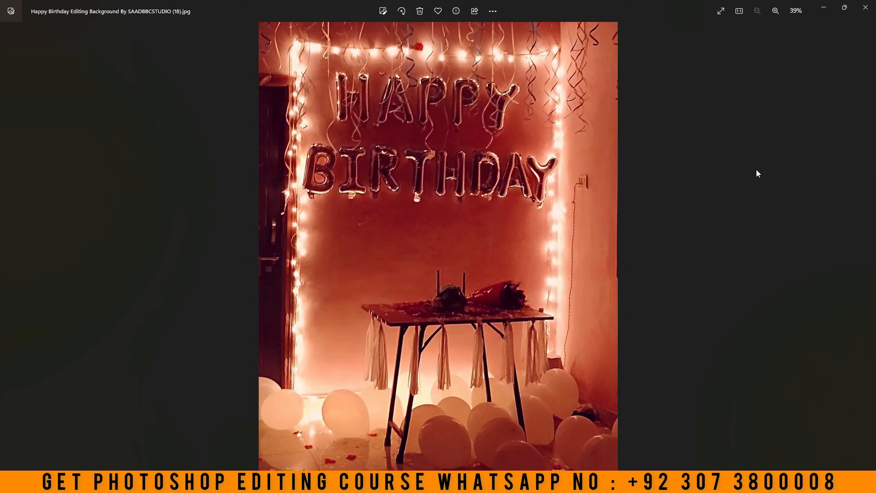
{"action": "key", "text": "Right"}
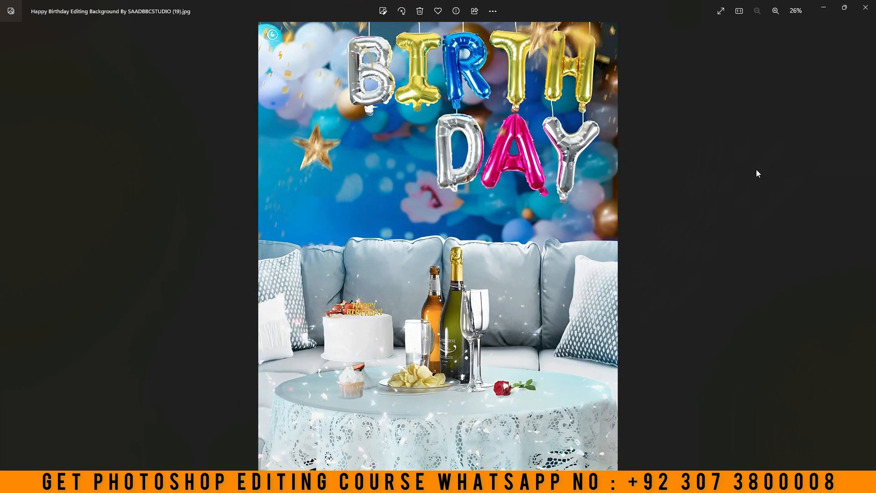
{"action": "left_click", "coordinate": [866, 7]}
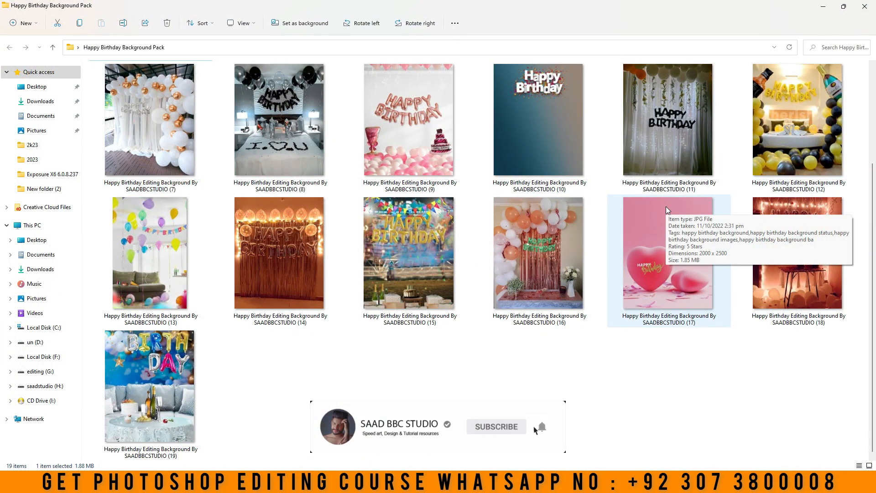
{"action": "left_click", "coordinate": [383, 381]}
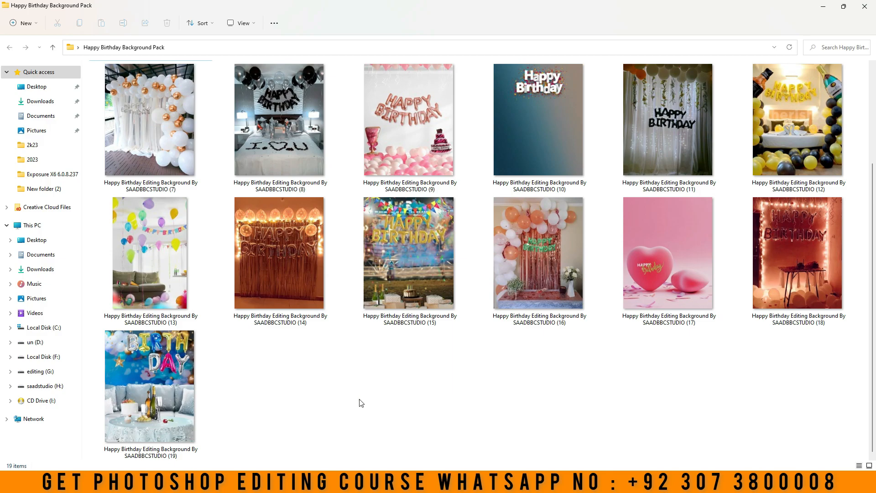
{"action": "left_click", "coordinate": [870, 6]}
Copy the Google Drive link from the text file New Text Document (2) on the desktop and close the file
{"action": "double_click", "coordinate": [650, 82]}
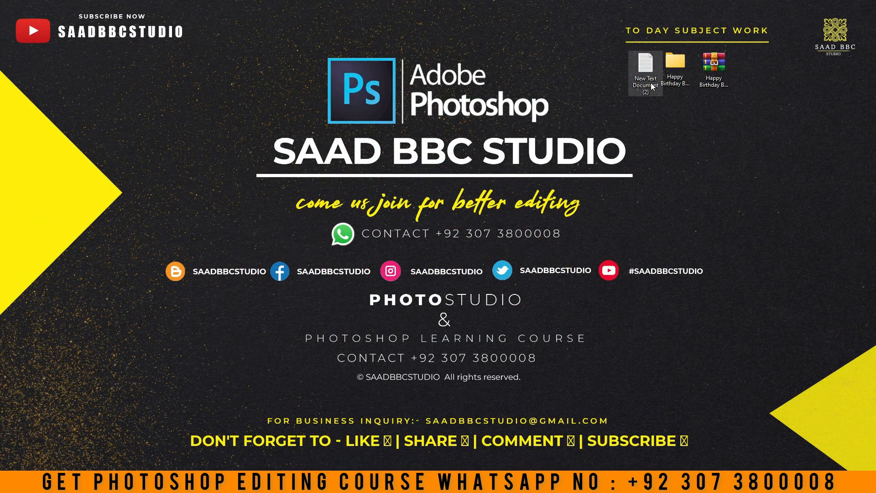
{"action": "triple_click", "coordinate": [384, 201]}
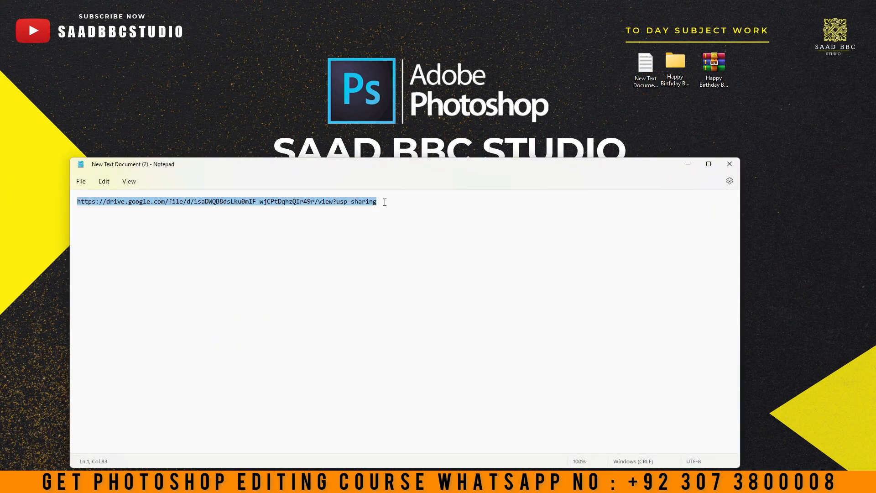
{"action": "right_click", "coordinate": [359, 204]}
{"action": "left_click", "coordinate": [385, 248]}
{"action": "right_click", "coordinate": [334, 205]}
{"action": "left_click", "coordinate": [350, 247]}
{"action": "left_click", "coordinate": [729, 163]}
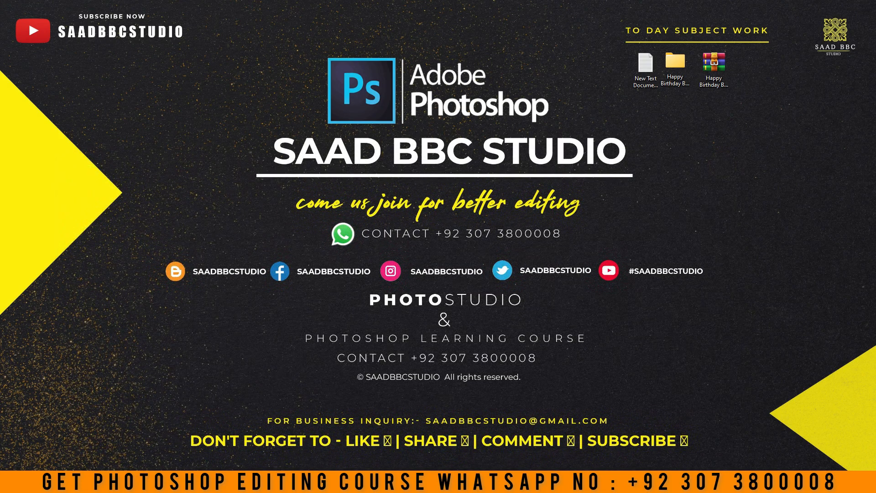
Switch to Firefox and load the copied Google Drive link
{"action": "left_click_drag", "start_coordinate": [1, 111], "coordinate": [603, 111]}
{"action": "double_click", "coordinate": [603, 111]}
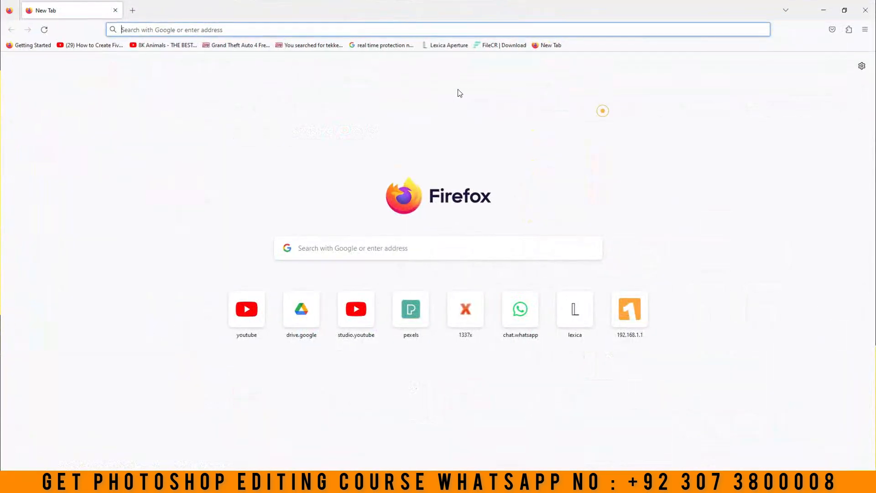
{"action": "right_click", "coordinate": [320, 30]}
{"action": "left_click", "coordinate": [344, 88]}
{"action": "key", "text": "Return"}
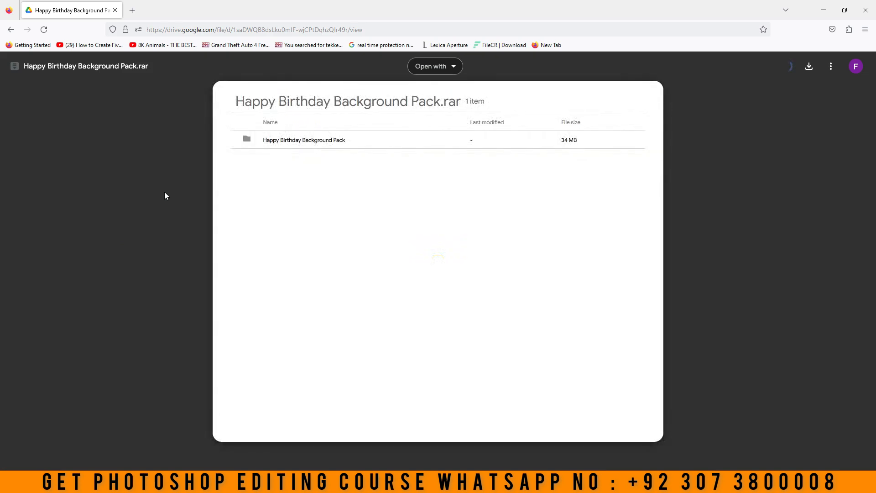
Download Happy Birthday Background Pack.rar from Google Drive without a virus scan and minimize the browser
{"action": "left_click", "coordinate": [271, 143]}
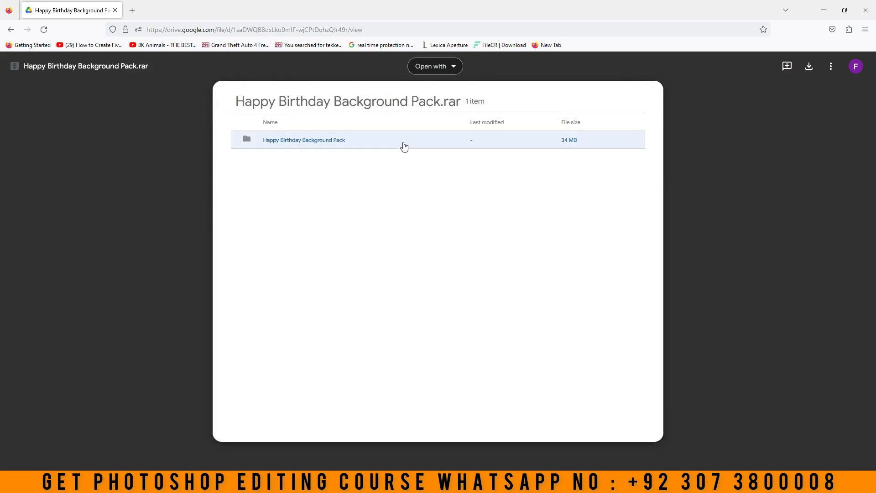
{"action": "left_click", "coordinate": [810, 67]}
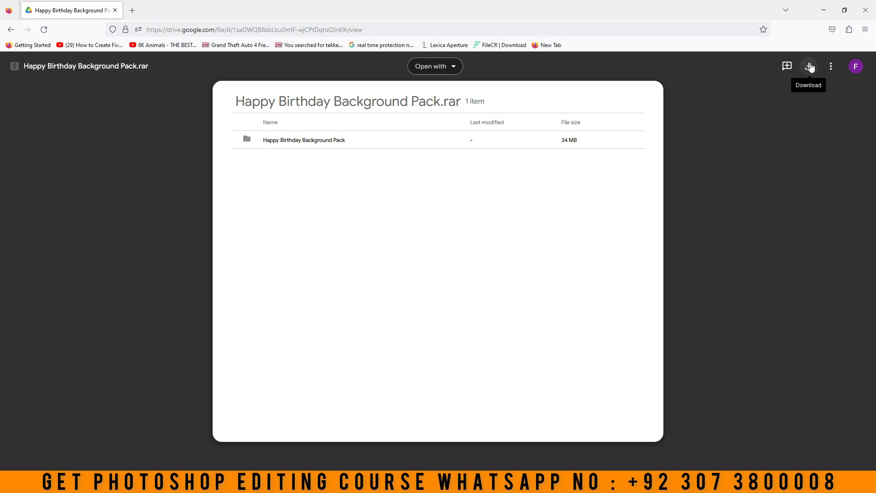
{"action": "left_click", "coordinate": [811, 68]}
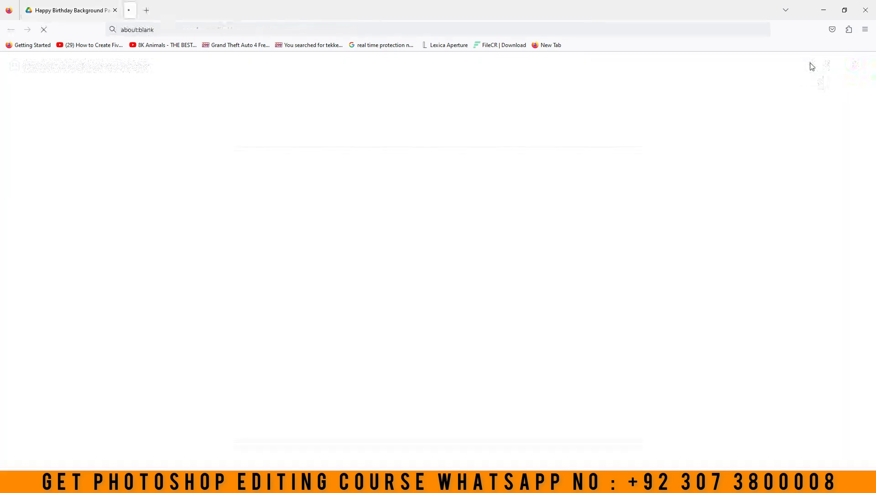
{"action": "left_click", "coordinate": [383, 130]}
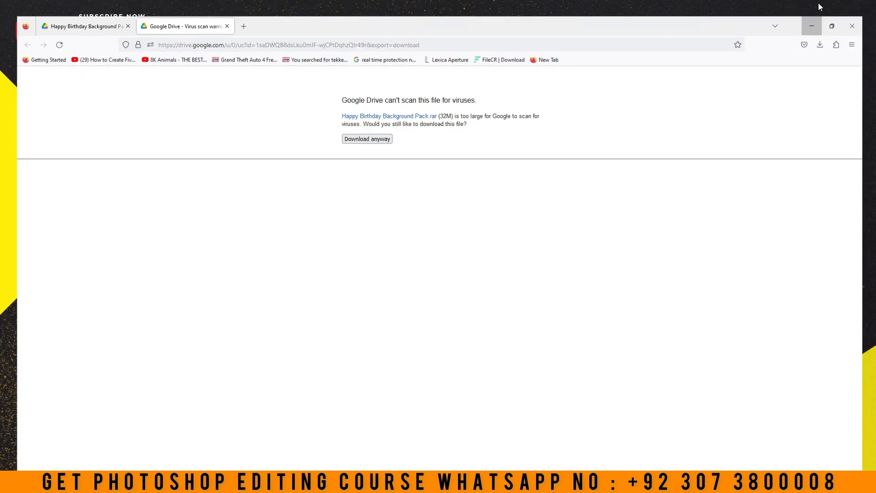
{"action": "left_click", "coordinate": [812, 26]}
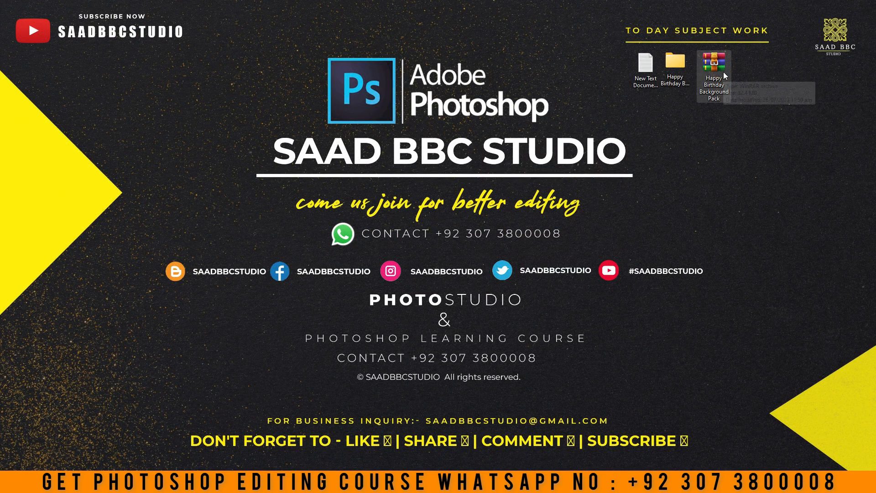
Check the file size of the Happy Birthday Background Pack archive in its properties and close them
{"action": "right_click", "coordinate": [725, 77]}
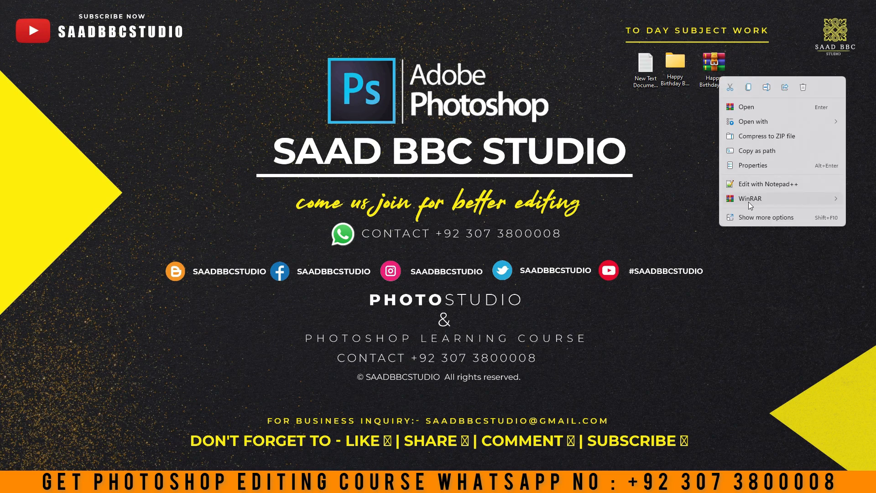
{"action": "left_click", "coordinate": [749, 219]}
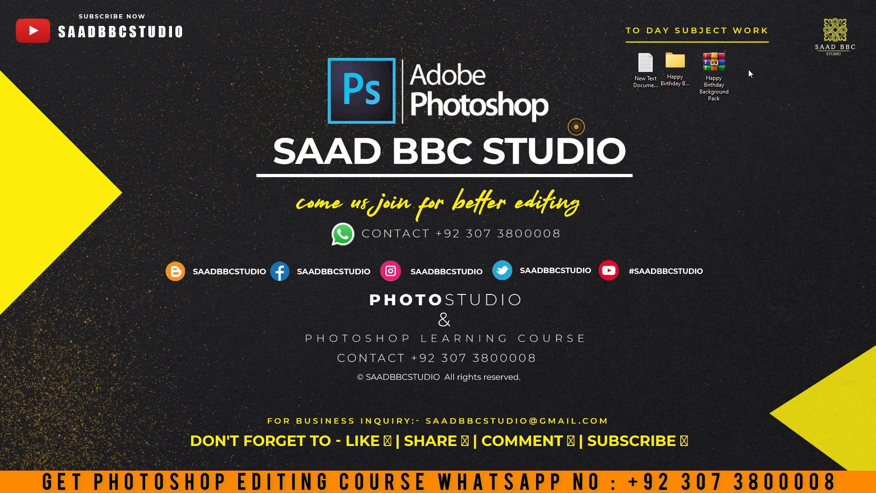
{"action": "right_click", "coordinate": [719, 76]}
{"action": "left_click", "coordinate": [745, 152]}
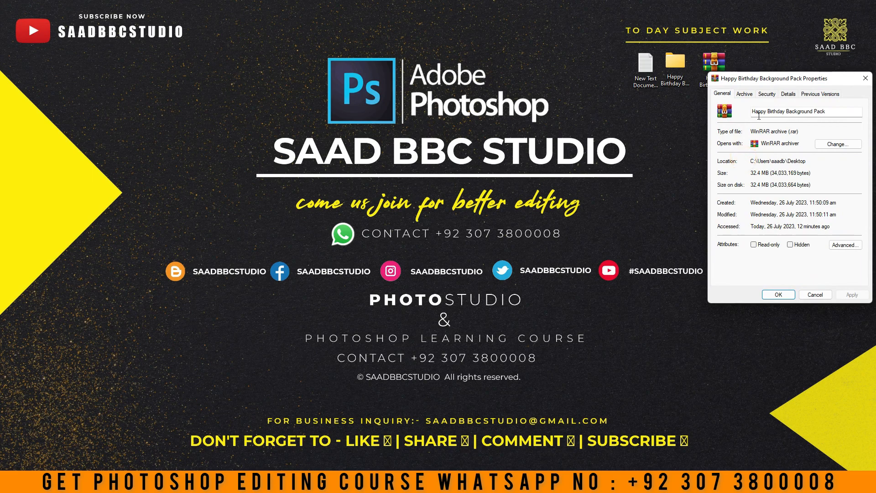
{"action": "left_click_drag", "start_coordinate": [810, 81], "coordinate": [577, 120]}
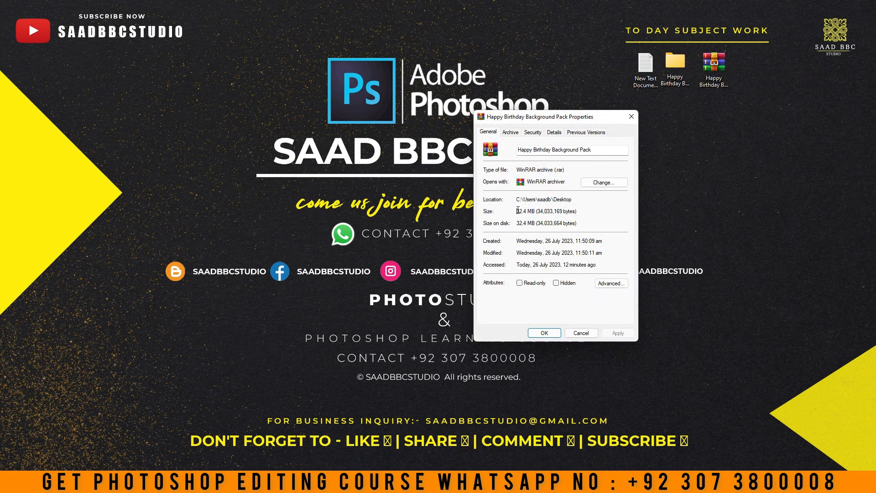
{"action": "double_click", "coordinate": [520, 211]}
{"action": "left_click", "coordinate": [632, 116]}
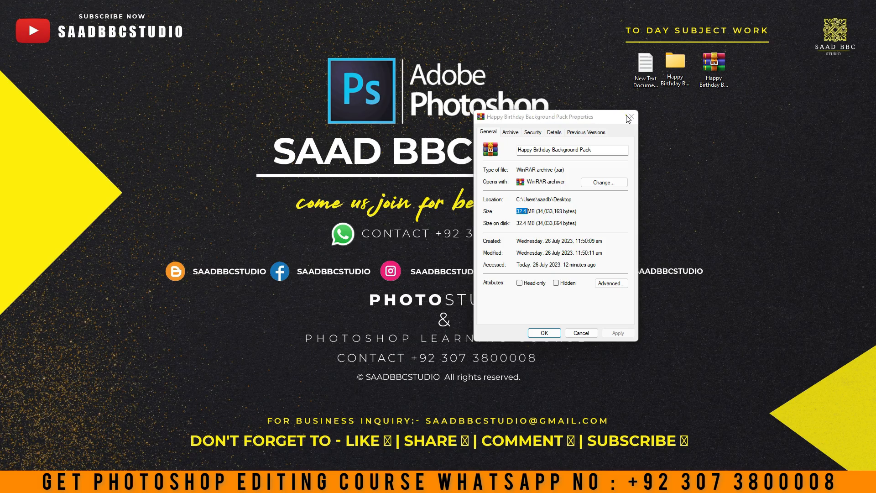
Open the Happy Birthday Background Pack archive, dismiss the license reminder and enter its image folder
{"action": "double_click", "coordinate": [712, 69]}
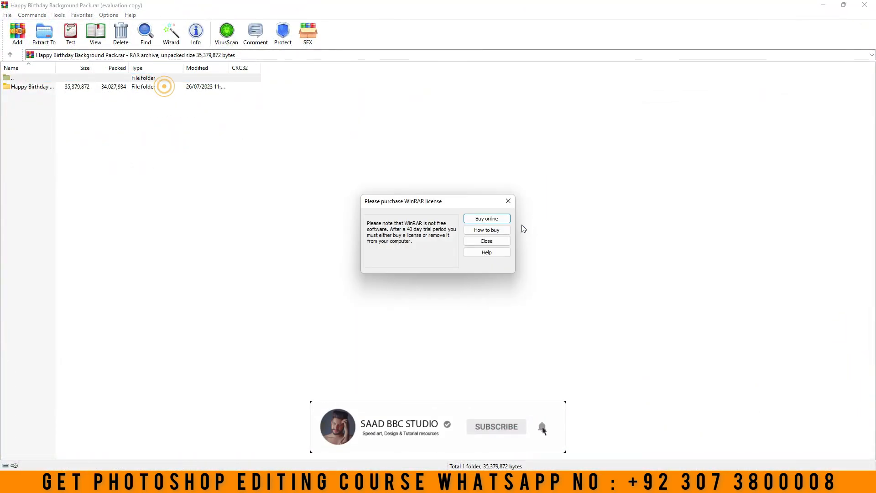
{"action": "left_click", "coordinate": [508, 204]}
{"action": "double_click", "coordinate": [135, 87]}
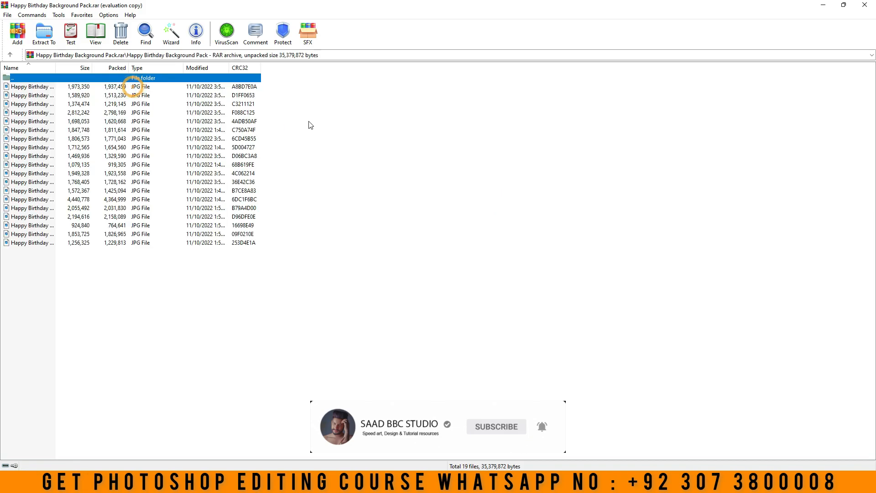
Preview the first and tenth JPG backgrounds in the archive folder, then close the archive
{"action": "double_click", "coordinate": [186, 88]}
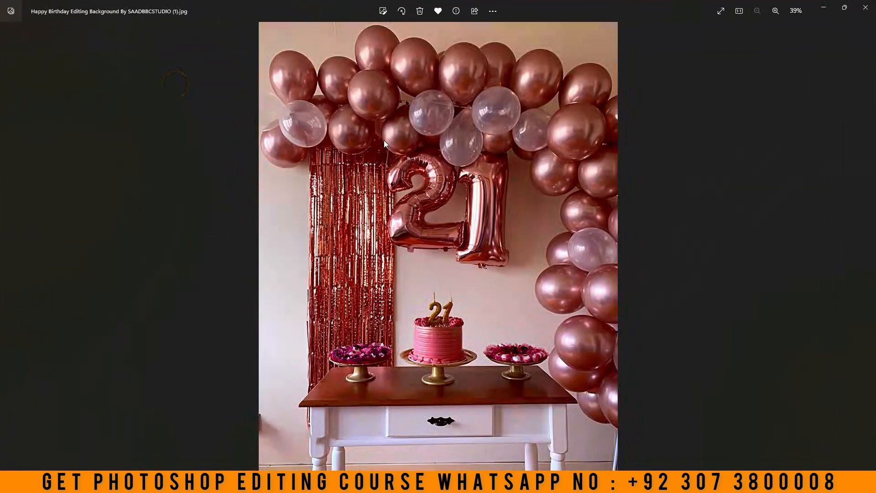
{"action": "left_click", "coordinate": [865, 7]}
{"action": "double_click", "coordinate": [58, 161]}
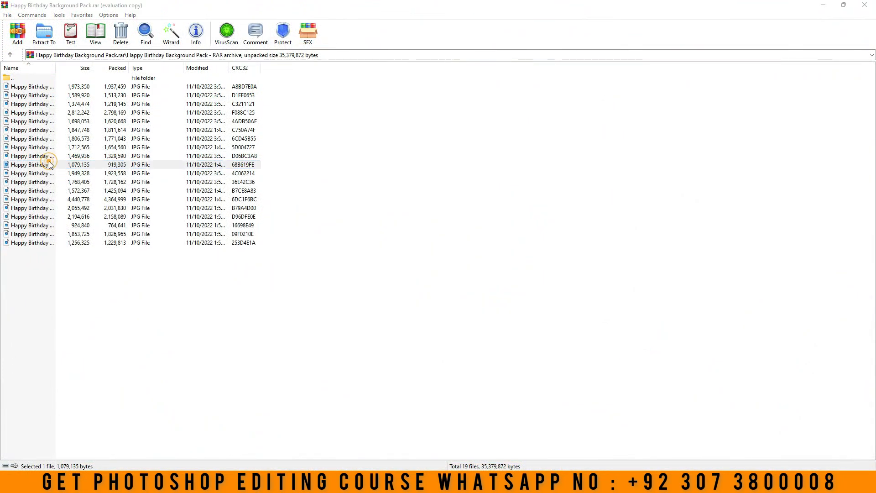
{"action": "left_click", "coordinate": [866, 7]}
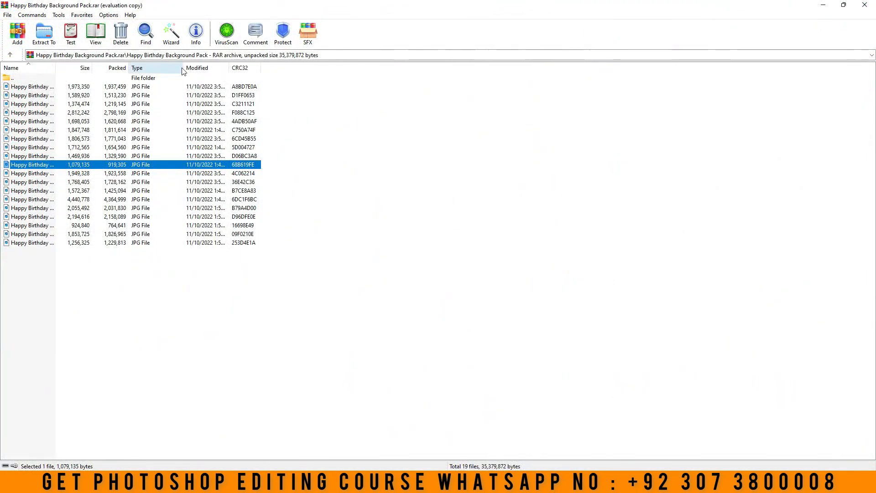
{"action": "left_click", "coordinate": [866, 6]}
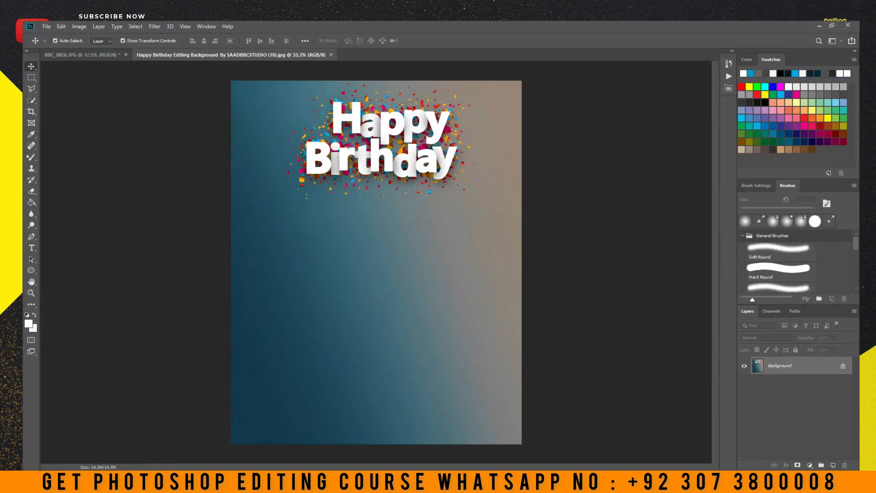
Switch to the BBC_0826.JPG photo in Photoshop and select the man with Select Subject
{"action": "left_click", "coordinate": [91, 56]}
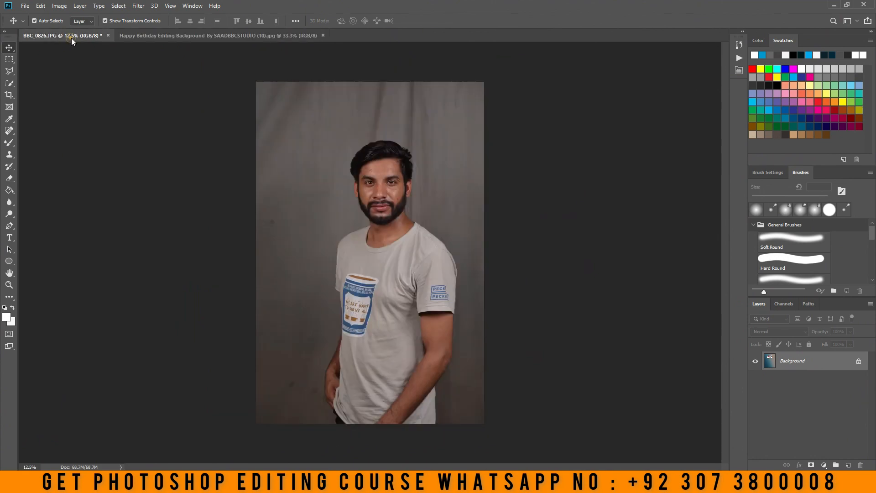
{"action": "left_click", "coordinate": [253, 36]}
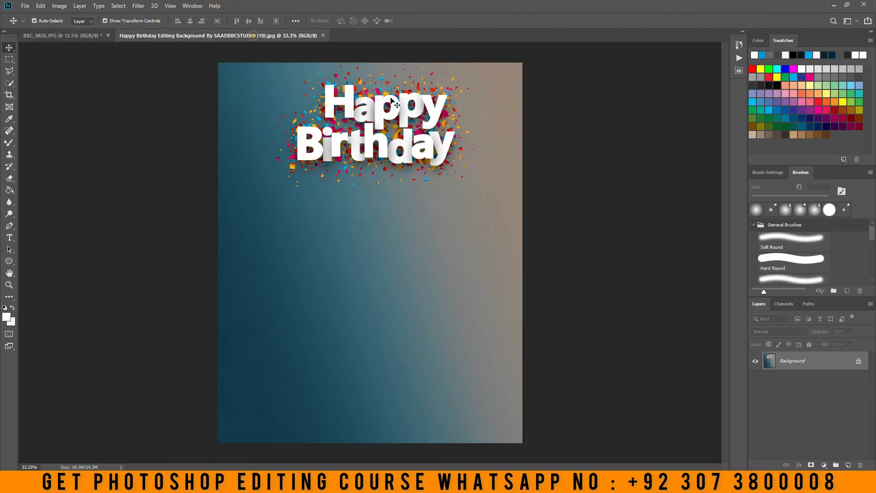
{"action": "left_click", "coordinate": [75, 36]}
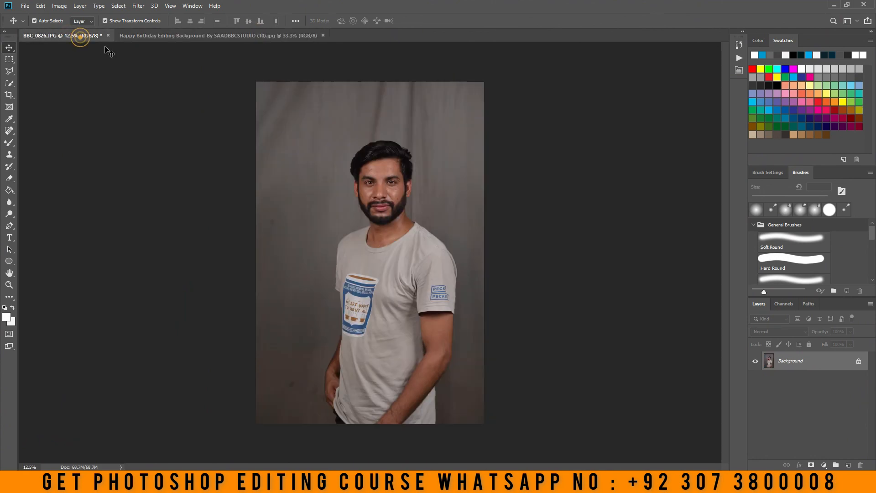
{"action": "left_click", "coordinate": [9, 284]}
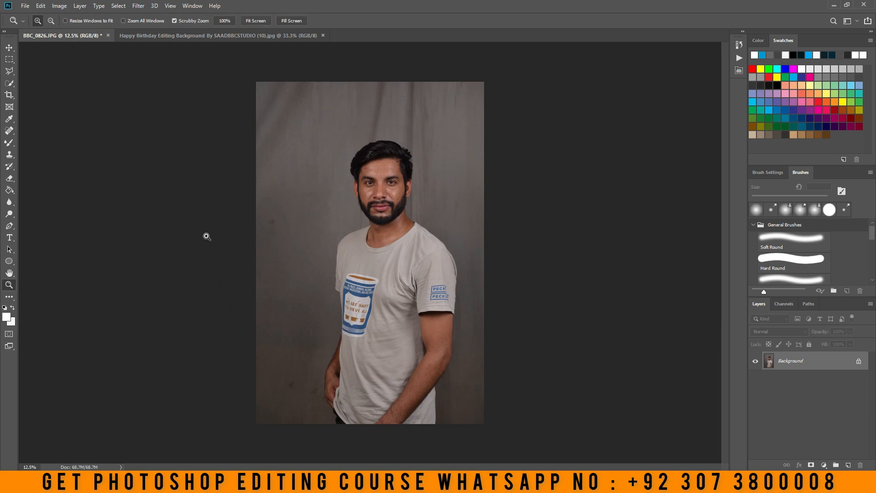
{"action": "left_click", "coordinate": [9, 83]}
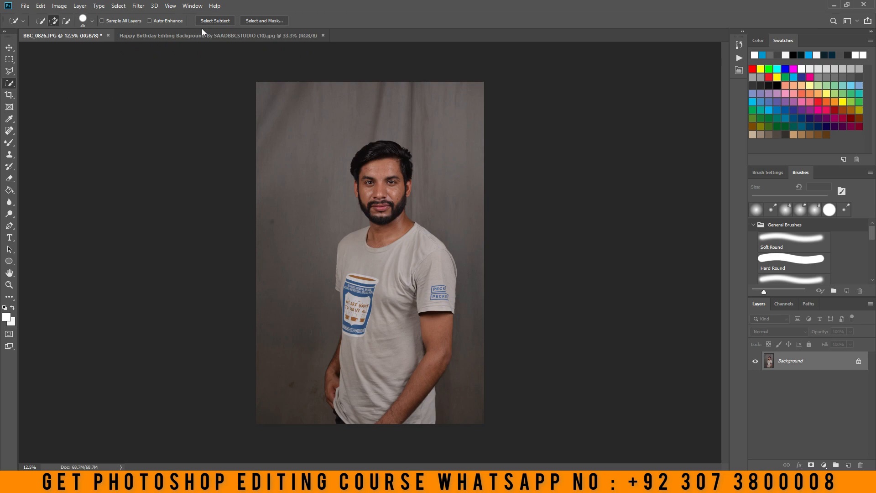
{"action": "left_click", "coordinate": [215, 21]}
Enlarge the Quick Selection brush to 200 and add the trouser area beside the man's hand to the selection
{"action": "key", "text": "bracketright"}
{"action": "key", "text": "bracketright"}
{"action": "key", "text": "bracketright"}
{"action": "key", "text": "bracketright"}
{"action": "key", "text": "bracketright"}
{"action": "key", "text": "bracketright"}
{"action": "key", "text": "bracketright"}
{"action": "key", "text": "bracketright"}
{"action": "key", "text": "bracketright"}
{"action": "key", "text": "bracketright"}
{"action": "key", "text": "bracketright"}
{"action": "key", "text": "bracketright"}
{"action": "left_click", "coordinate": [341, 413]}
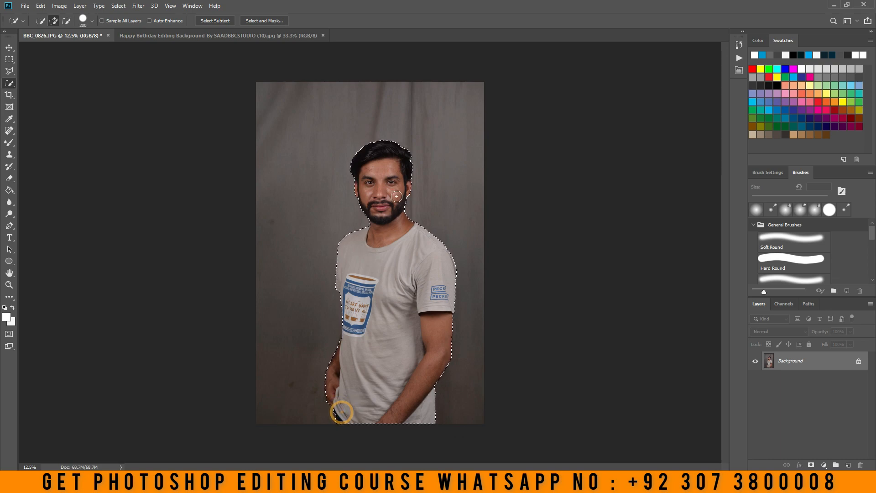
Refine the selection edges around the man's hair and beard with Select and Mask and apply the result
{"action": "left_click", "coordinate": [264, 21]}
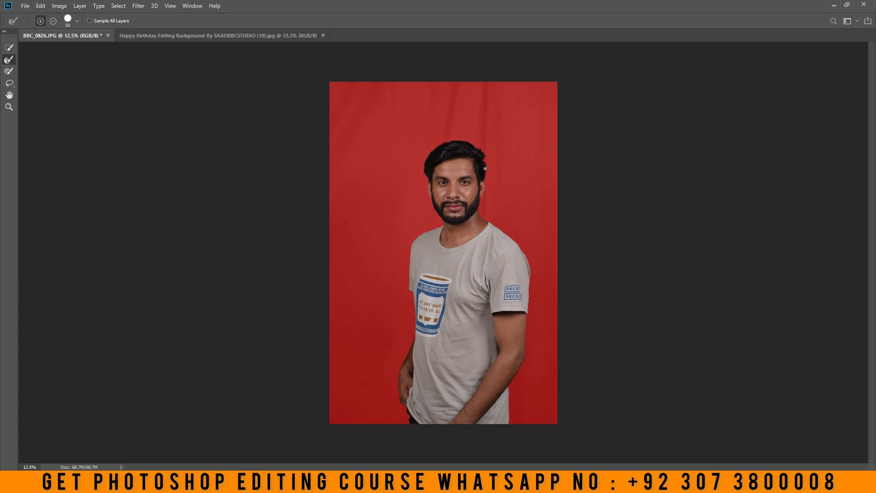
{"action": "left_click", "coordinate": [481, 196]}
{"action": "left_click", "coordinate": [442, 219]}
{"action": "key", "text": "Return"}
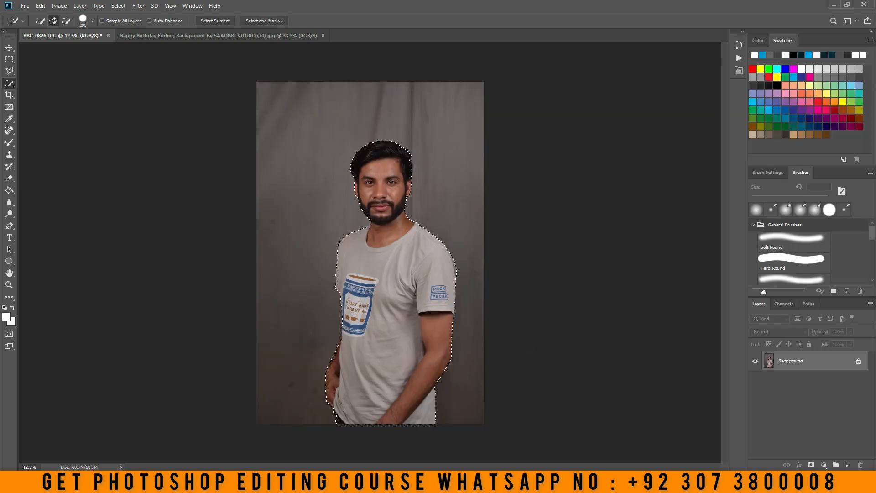
Place the selected man in the Happy Birthday background document, scaled down and centred beneath the lettering at the lower edge
{"action": "left_click", "coordinate": [9, 48]}
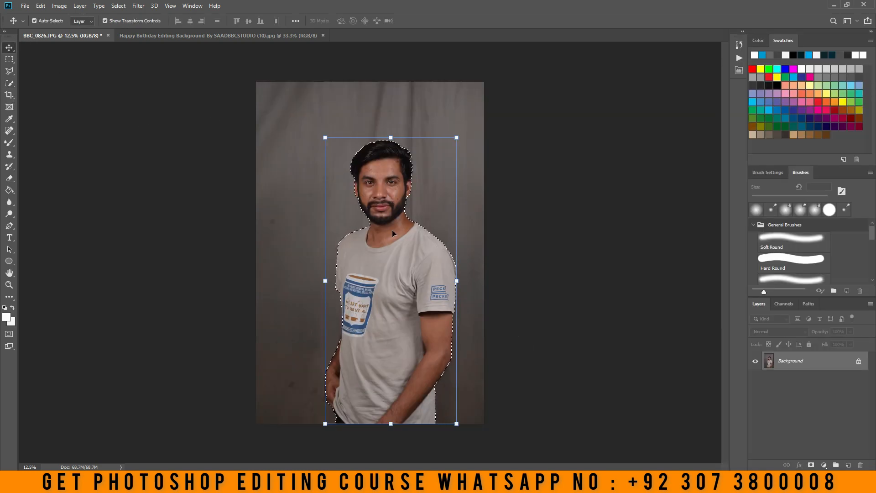
{"action": "left_click_drag", "start_coordinate": [388, 227], "coordinate": [390, 273]}
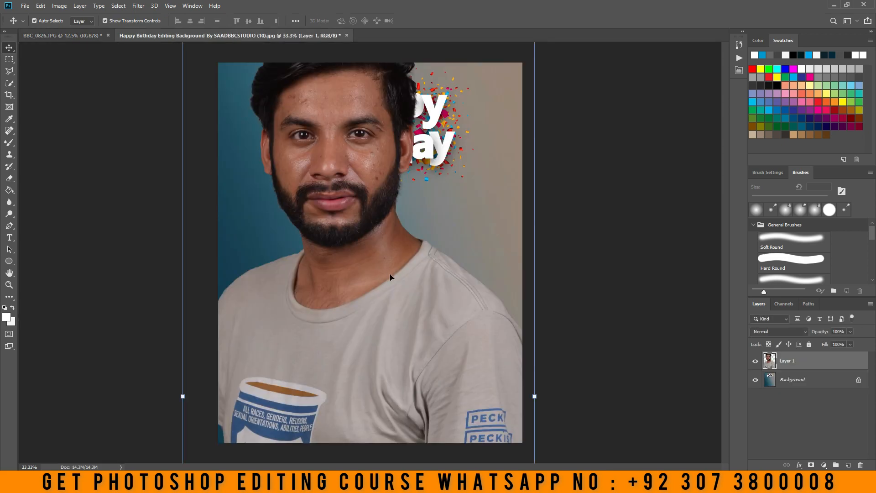
{"action": "left_click_drag", "start_coordinate": [534, 390], "coordinate": [294, 360]}
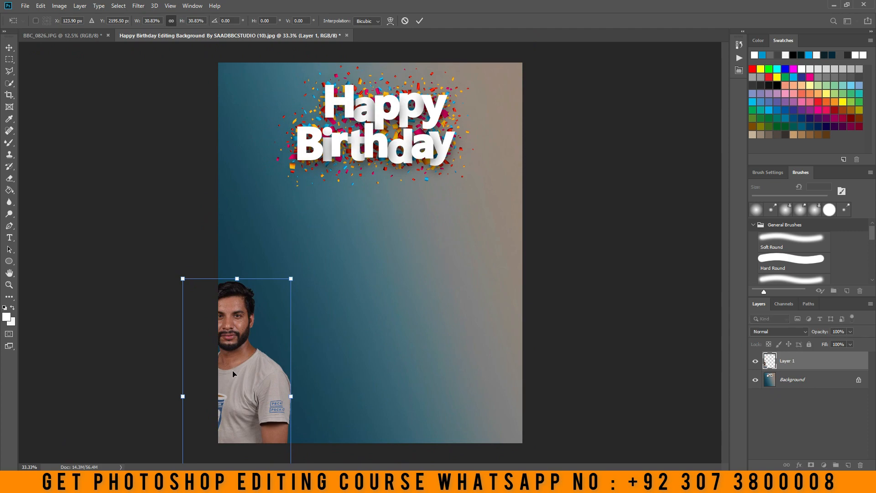
{"action": "left_click_drag", "start_coordinate": [234, 369], "coordinate": [371, 300]}
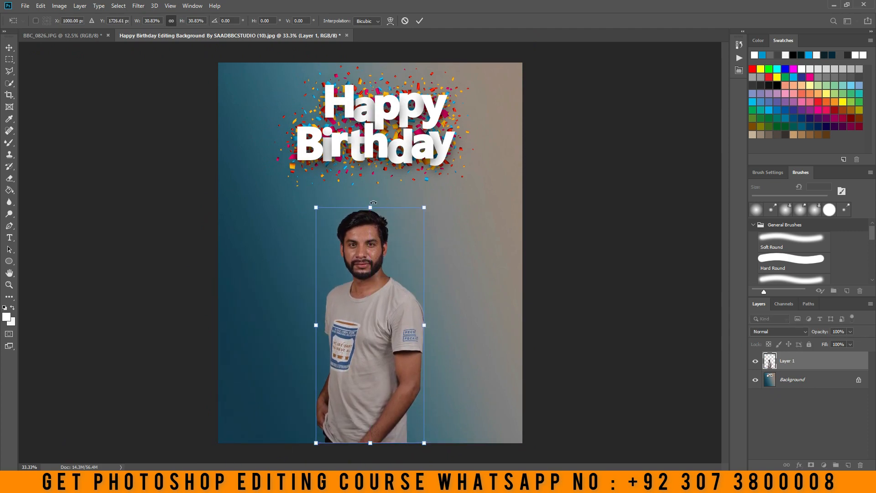
{"action": "left_click_drag", "start_coordinate": [371, 203], "coordinate": [370, 166]}
{"action": "left_click", "coordinate": [419, 21]}
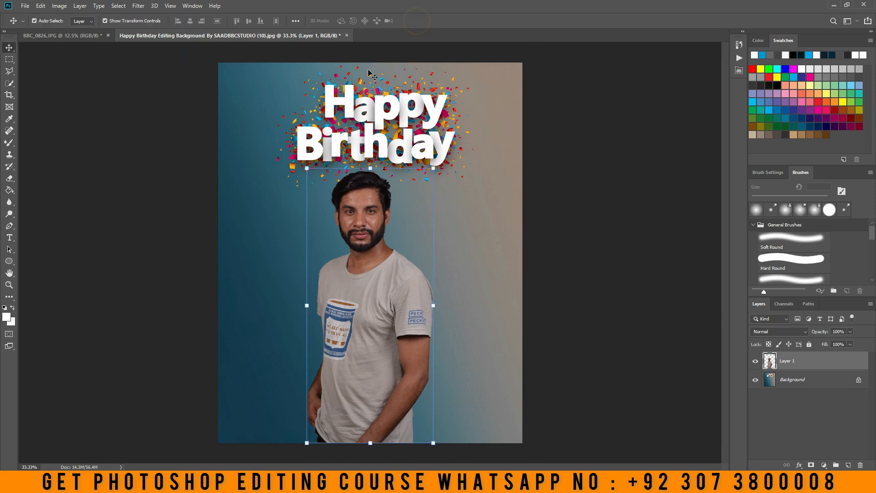
Merge the man's layer into the Happy Birthday background layer
{"action": "left_click", "coordinate": [9, 284]}
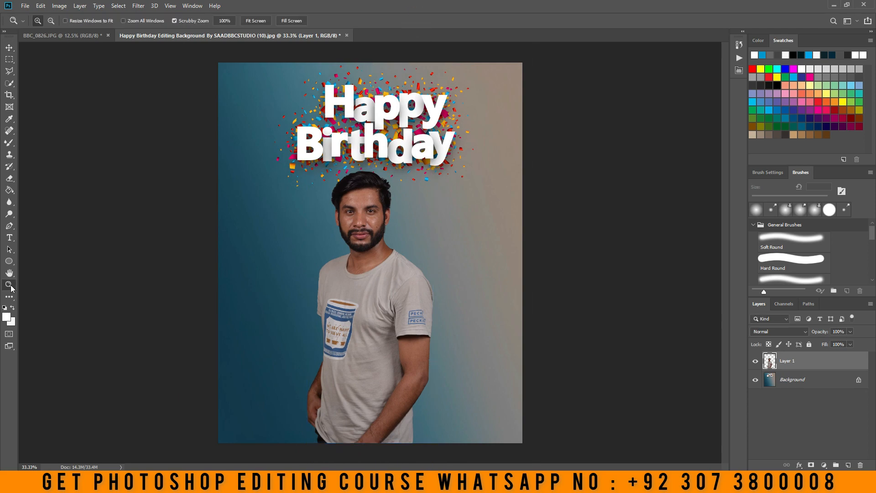
{"action": "left_click", "coordinate": [357, 216]}
{"action": "right_click", "coordinate": [383, 224]}
{"action": "left_click", "coordinate": [393, 231]}
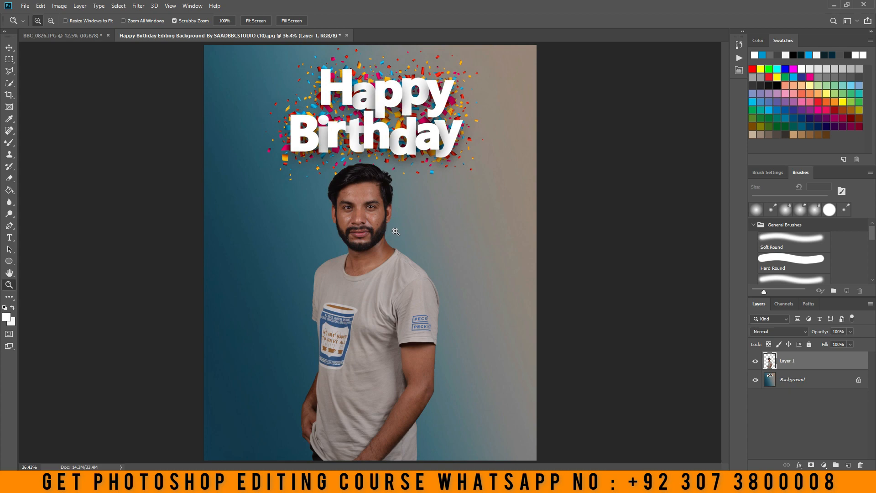
{"action": "right_click", "coordinate": [383, 213]}
{"action": "left_click", "coordinate": [412, 264]}
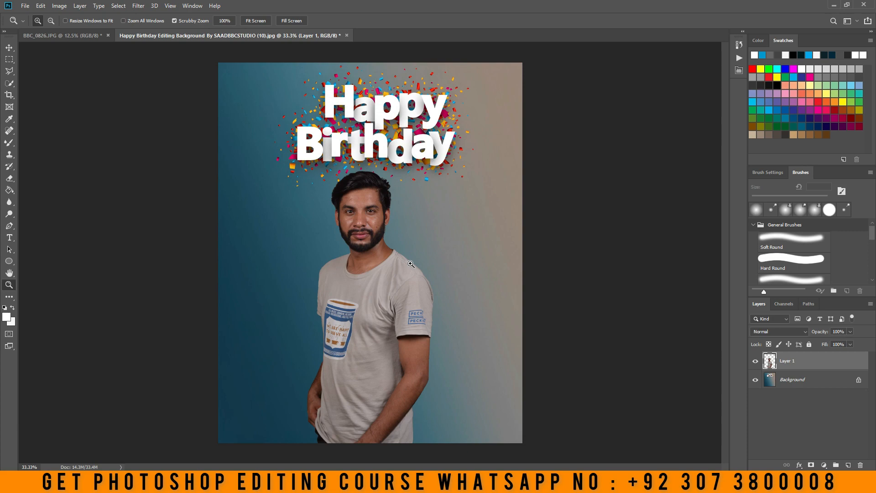
{"action": "right_click", "coordinate": [827, 365]}
{"action": "left_click", "coordinate": [735, 364]}
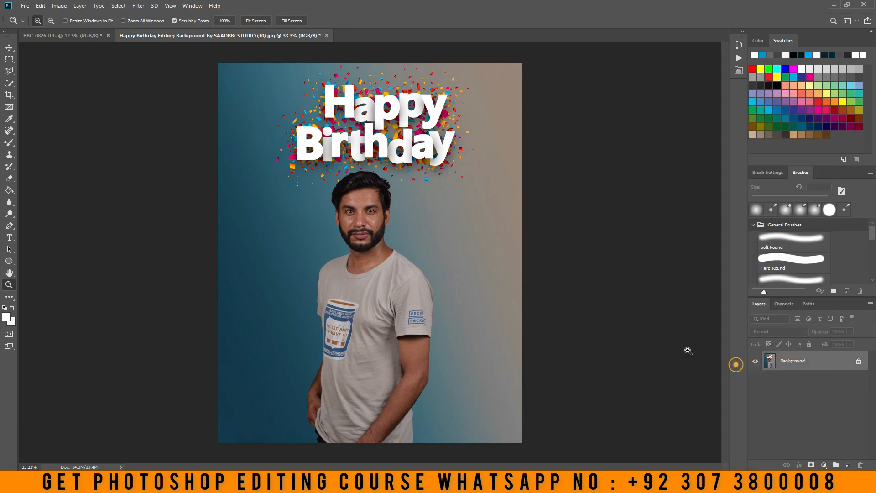
In the Camera Raw Filter, set Exposure +0.30, Contrast +10, Highlights -34, Shadows +38, Whites +11, Blacks -7, Clarity +12 and Vibrance +17
{"action": "left_click", "coordinate": [138, 5]}
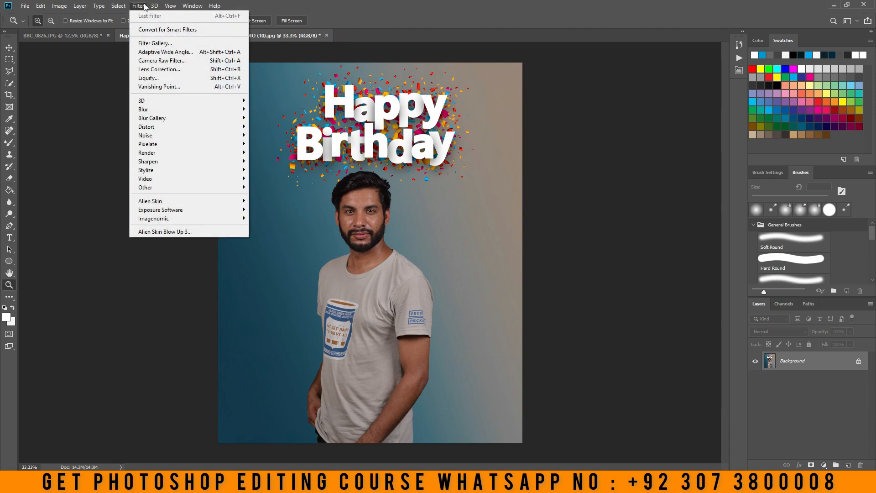
{"action": "left_click", "coordinate": [177, 66]}
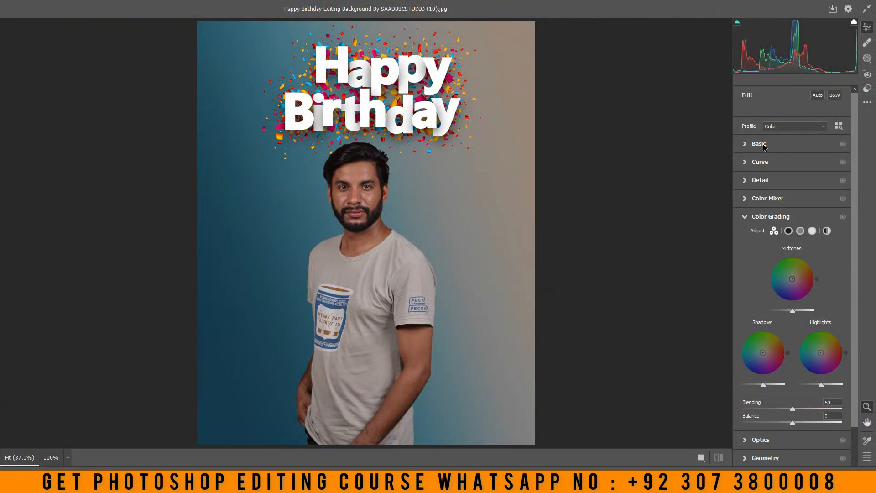
{"action": "left_click", "coordinate": [759, 144]}
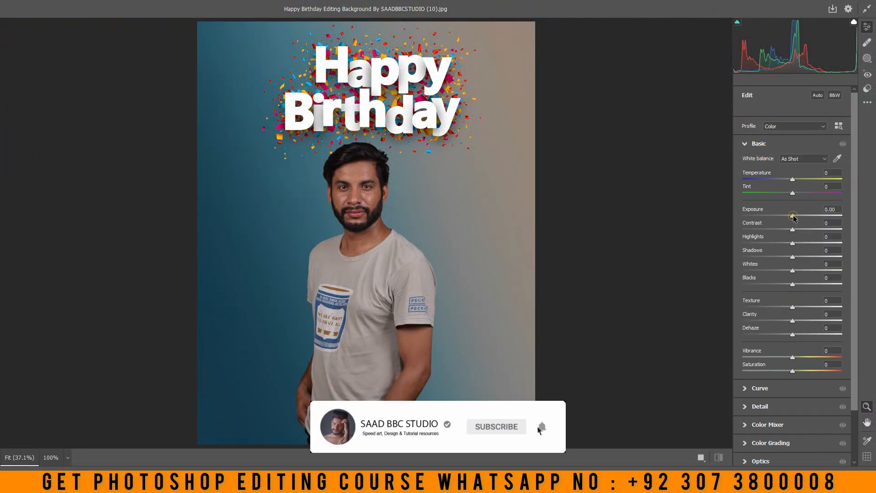
{"action": "left_click_drag", "start_coordinate": [795, 218], "coordinate": [789, 283]}
{"action": "left_click", "coordinate": [776, 243]}
{"action": "left_click_drag", "start_coordinate": [793, 321], "coordinate": [797, 321]}
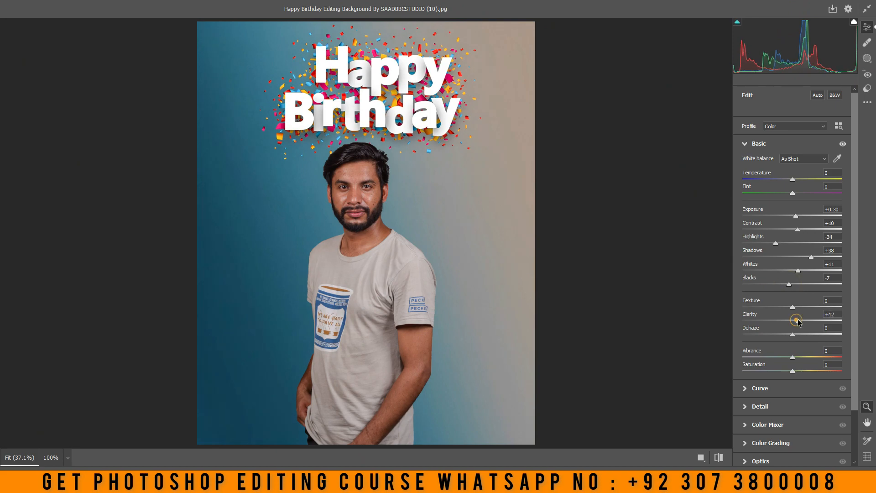
{"action": "left_click_drag", "start_coordinate": [793, 357], "coordinate": [801, 357]}
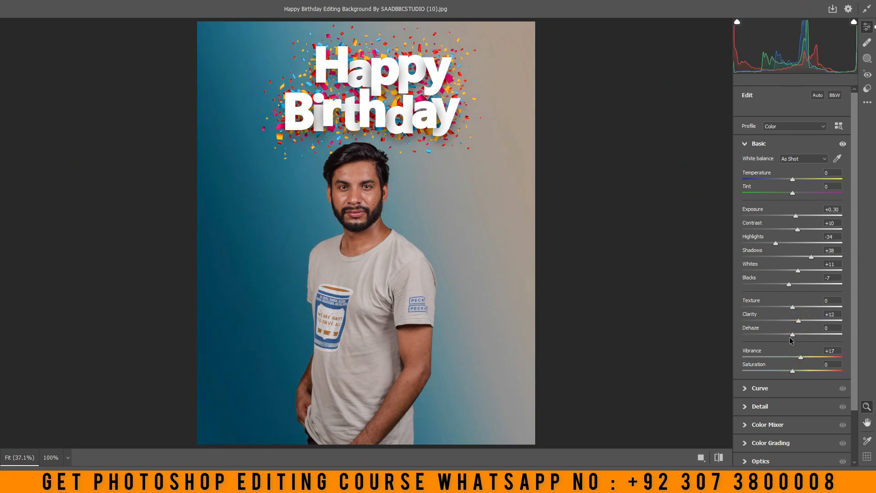
Color grade the midtones to hue 182 and saturation 25, and tint the highlights teal
{"action": "scroll", "coordinate": [786, 360], "scroll_direction": "down", "scroll_amount": 2}
{"action": "left_click", "coordinate": [774, 385]}
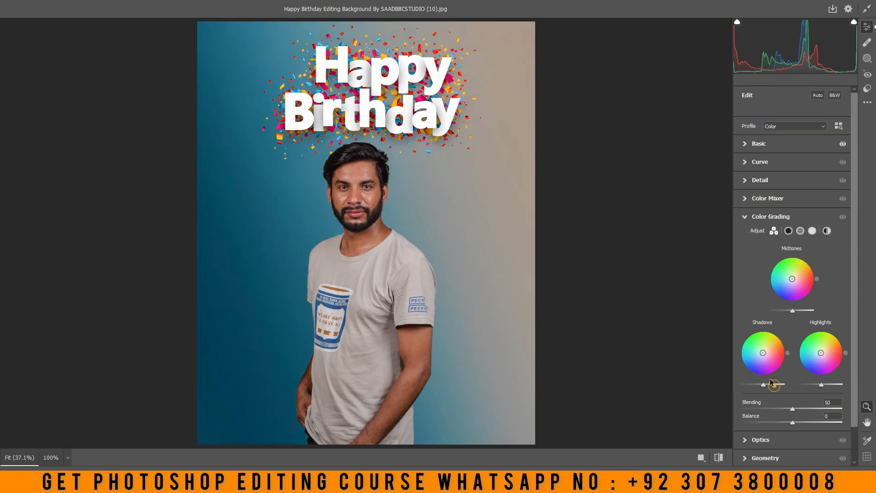
{"action": "left_click_drag", "start_coordinate": [792, 279], "coordinate": [762, 283]}
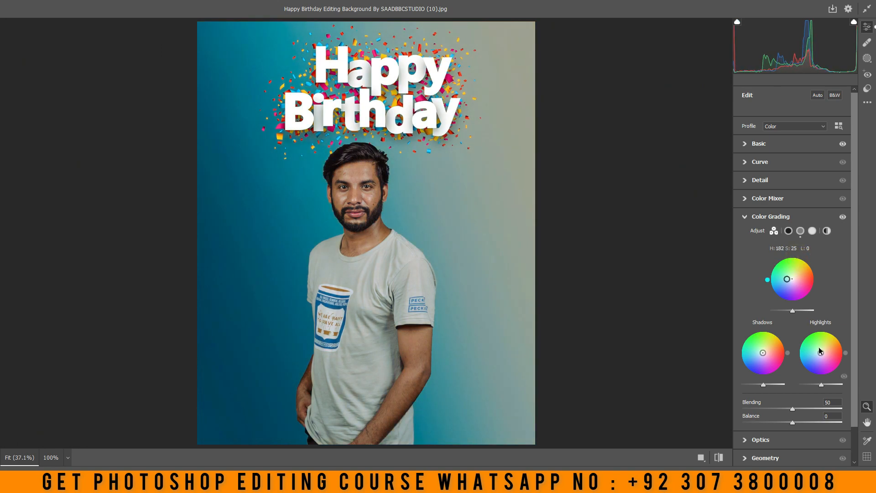
{"action": "left_click_drag", "start_coordinate": [821, 353], "coordinate": [777, 354]}
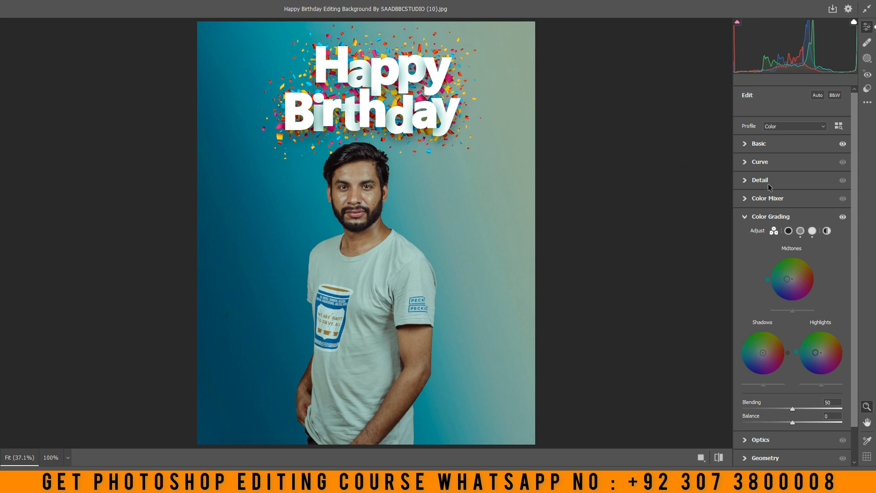
Increase Noise Reduction above 35, set Vignetting to -18 and apply the Camera Raw adjustments
{"action": "left_click", "coordinate": [757, 163]}
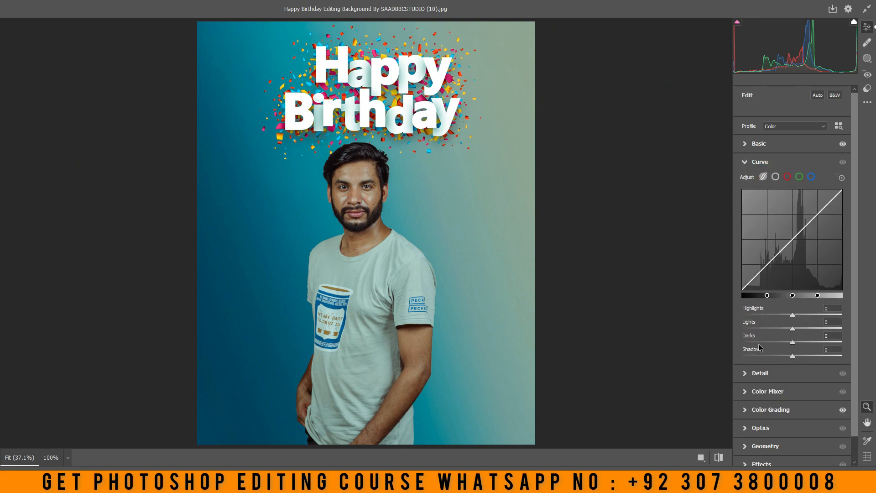
{"action": "left_click", "coordinate": [760, 373]}
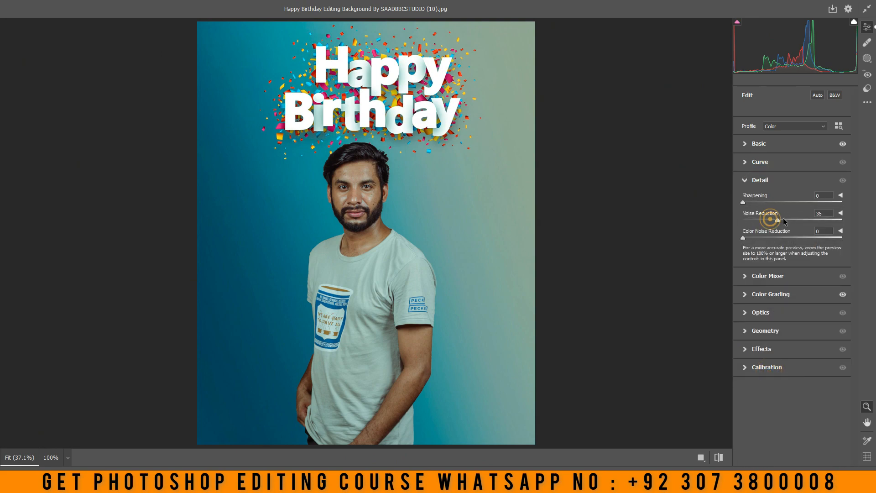
{"action": "left_click_drag", "start_coordinate": [784, 219], "coordinate": [789, 219]}
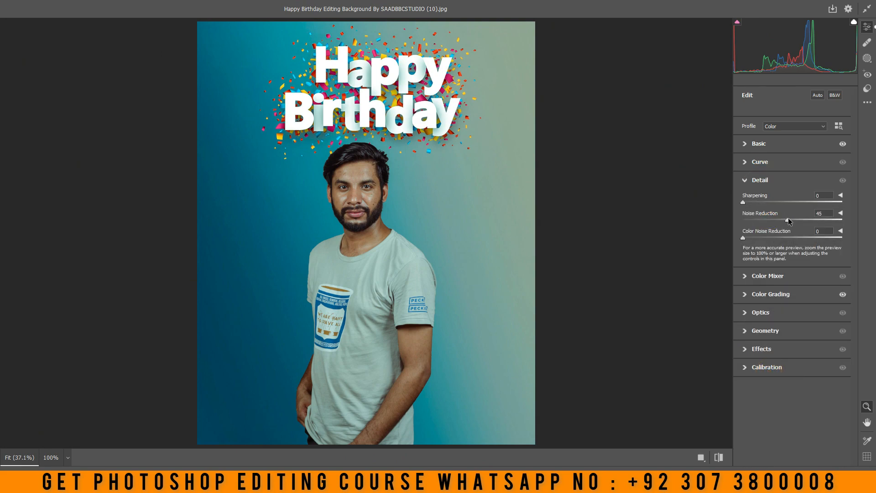
{"action": "left_click", "coordinate": [761, 349]}
{"action": "left_click_drag", "start_coordinate": [793, 311], "coordinate": [784, 312]}
{"action": "left_click", "coordinate": [852, 478]}
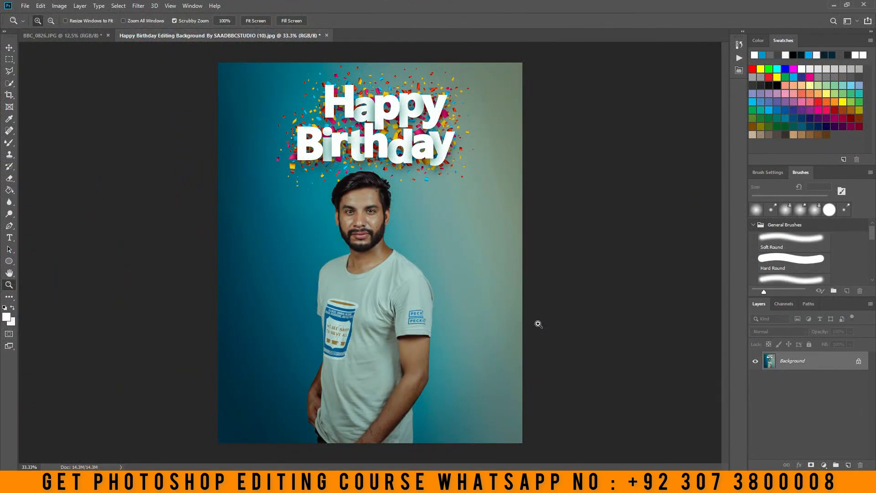
Open the composite in the Exposure X6 filter and apply the brnd preset
{"action": "left_click", "coordinate": [363, 230]}
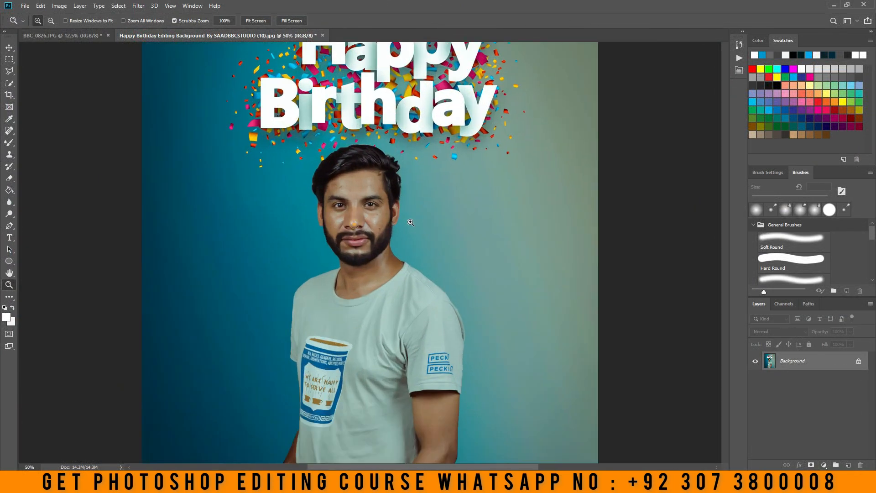
{"action": "right_click", "coordinate": [408, 214]}
{"action": "left_click", "coordinate": [414, 218]}
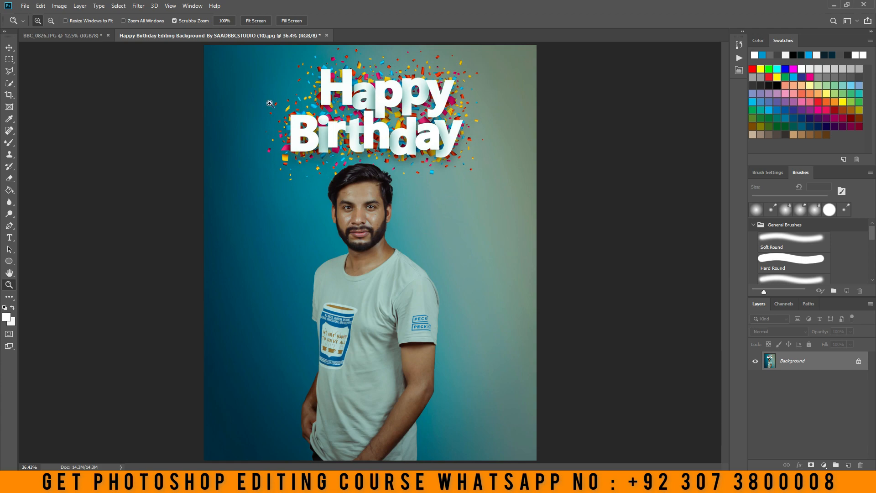
{"action": "left_click", "coordinate": [139, 6]}
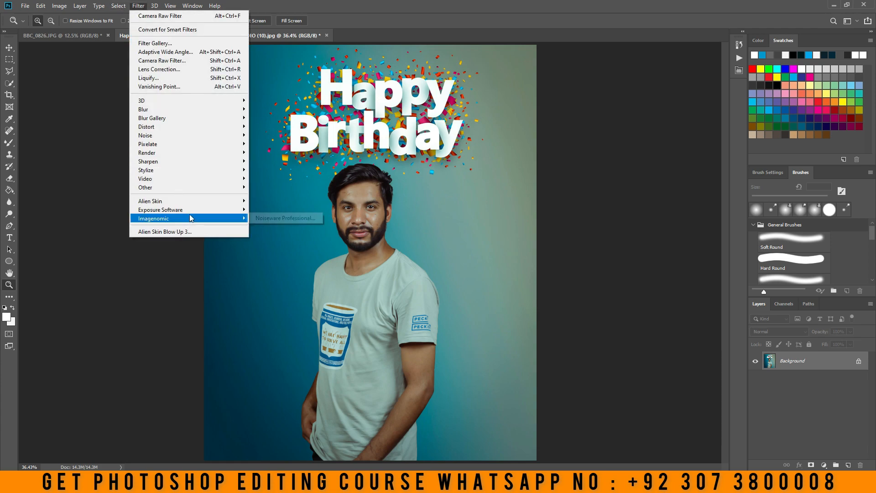
{"action": "mouse_move", "coordinate": [197, 214]}
{"action": "left_click", "coordinate": [274, 220]}
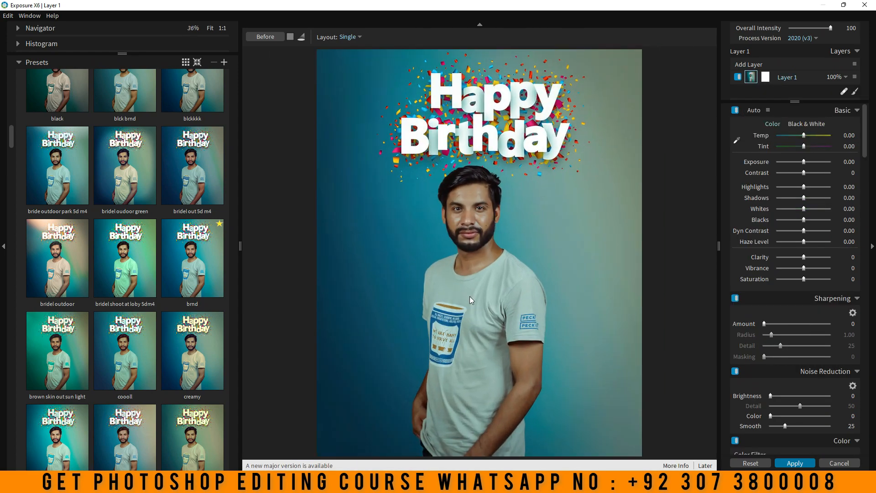
{"action": "left_click", "coordinate": [214, 271]}
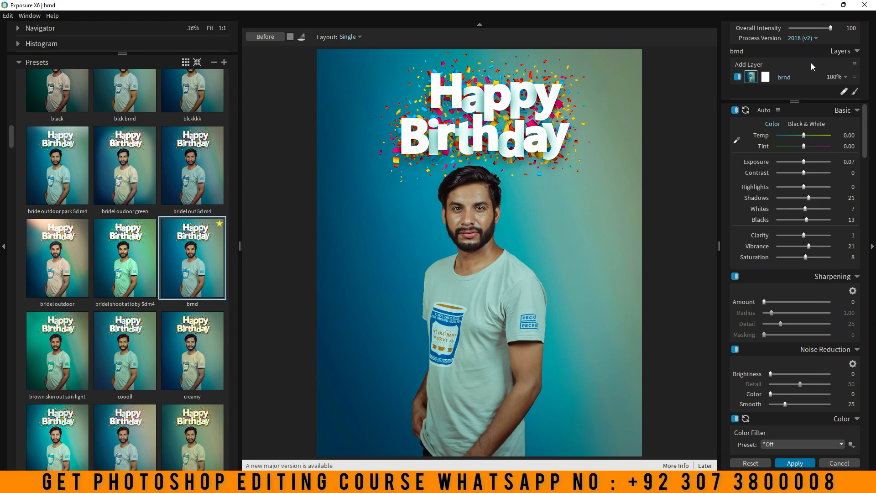
Add a second layer above brnd and enable its Light Effect overlay
{"action": "left_click", "coordinate": [749, 64]}
{"action": "scroll", "coordinate": [801, 308], "scroll_direction": "down", "scroll_amount": 10}
{"action": "scroll", "coordinate": [789, 319], "scroll_direction": "down", "scroll_amount": 5}
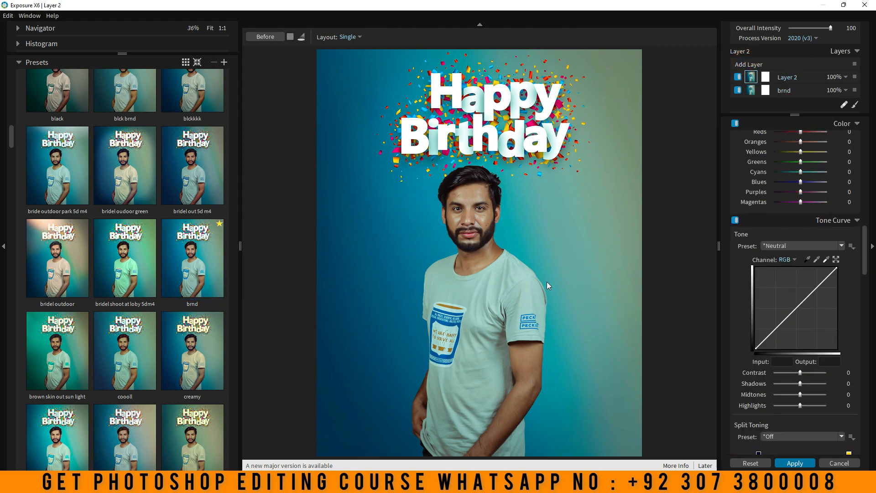
{"action": "scroll", "coordinate": [788, 306], "scroll_direction": "down", "scroll_amount": 15}
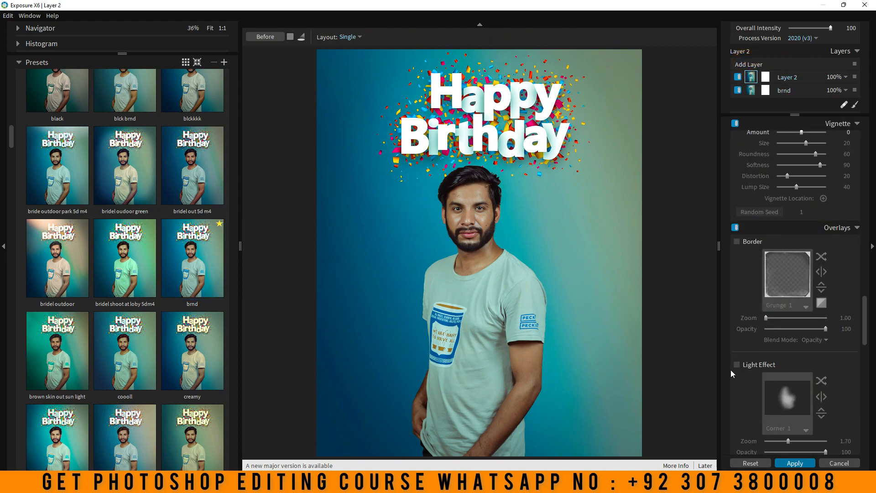
{"action": "left_click", "coordinate": [736, 364]}
Try the Corner 2 and Corner 3 light effects, moving the Corner 3 glow onto the background beside the man
{"action": "left_click", "coordinate": [787, 398]}
{"action": "left_click", "coordinate": [719, 169]}
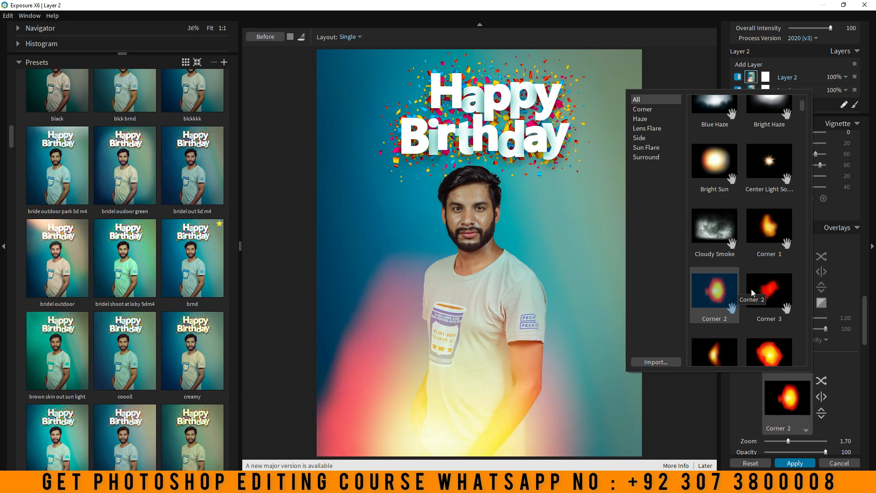
{"action": "left_click", "coordinate": [768, 290]}
{"action": "left_click_drag", "start_coordinate": [623, 97], "coordinate": [591, 227]}
Use the Corner 1 light effect, place it on the background beside the man's face, and set its opacity to 70
{"action": "scroll", "coordinate": [782, 301], "scroll_direction": "down", "scroll_amount": 3}
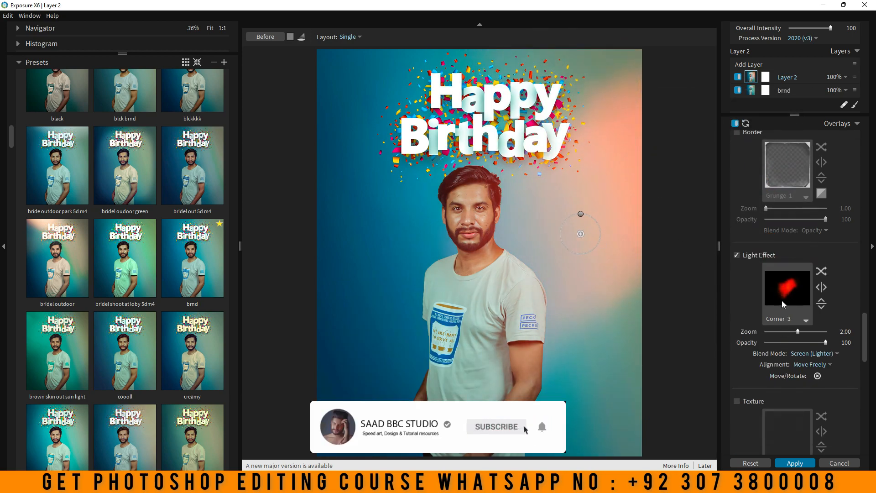
{"action": "left_click", "coordinate": [782, 301]}
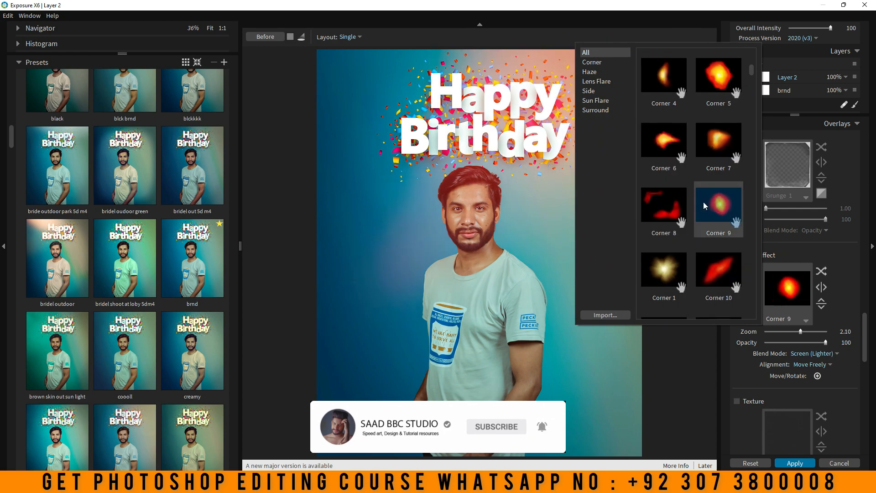
{"action": "left_click", "coordinate": [671, 268]}
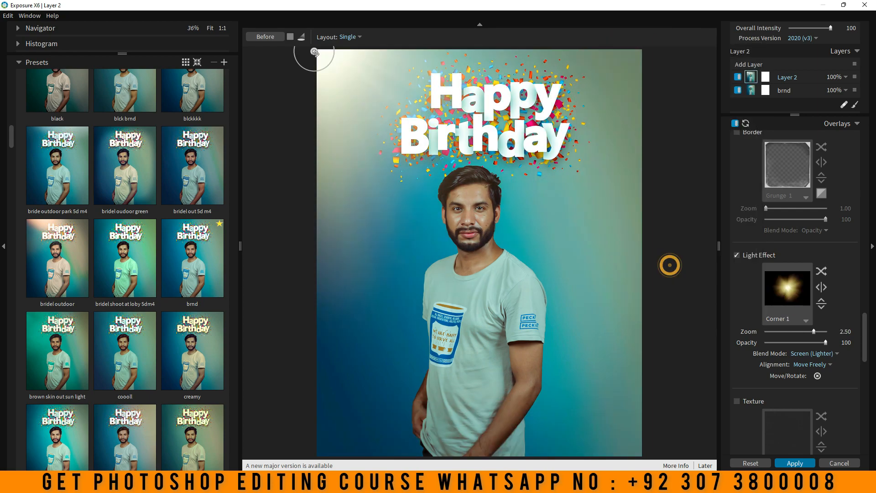
{"action": "left_click_drag", "start_coordinate": [315, 52], "coordinate": [602, 237]}
{"action": "left_click_drag", "start_coordinate": [826, 342], "coordinate": [807, 343]}
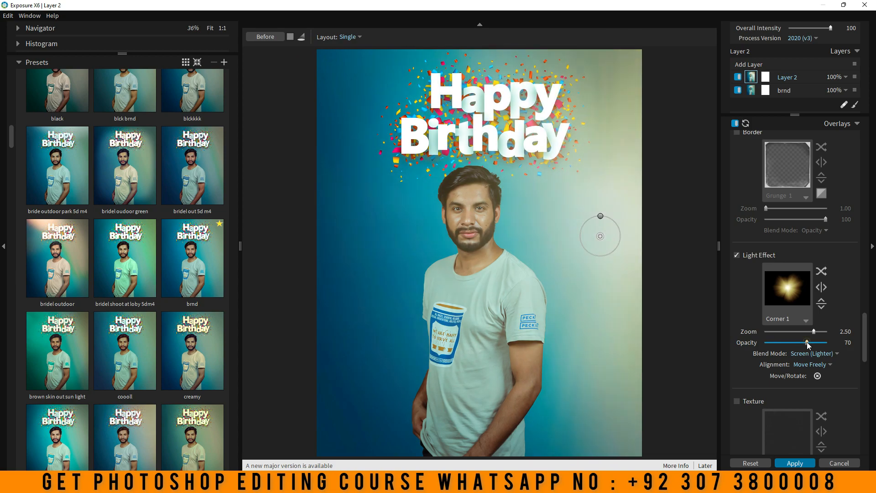
Place the overlay's protect location on the man's face and set Protect to 47
{"action": "scroll", "coordinate": [752, 332], "scroll_direction": "down", "scroll_amount": 3}
{"action": "scroll", "coordinate": [754, 331], "scroll_direction": "down", "scroll_amount": 3}
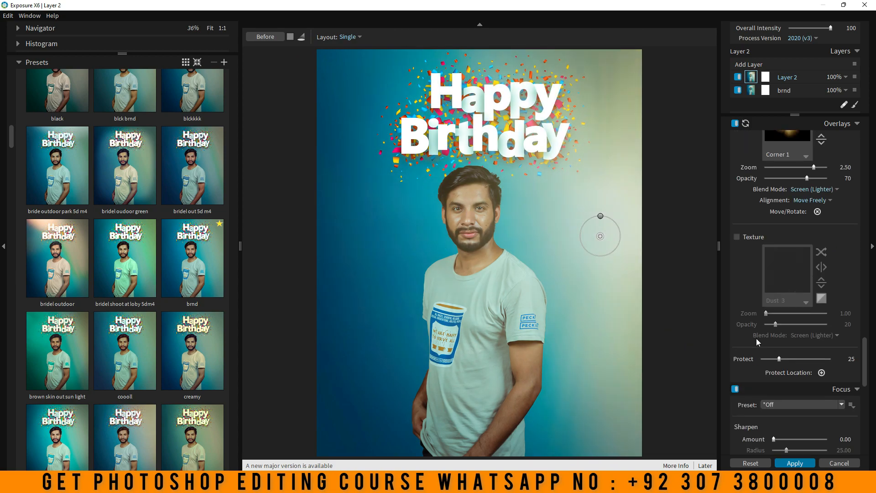
{"action": "left_click", "coordinate": [822, 345]}
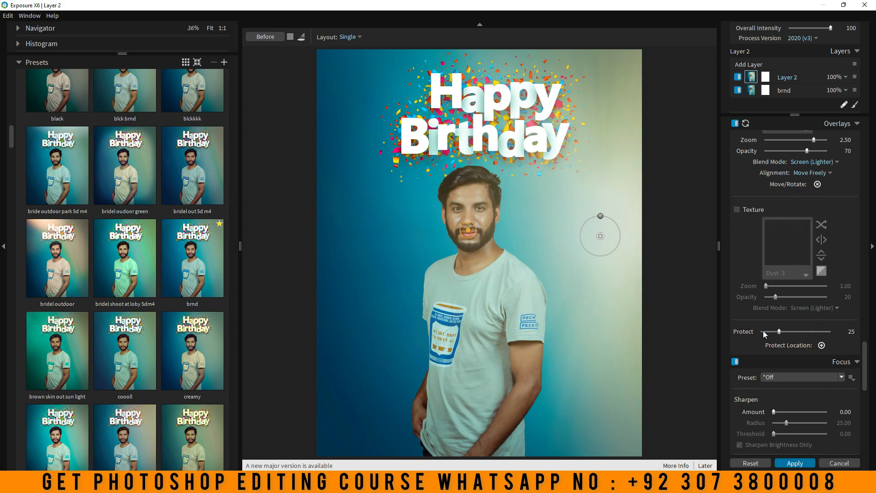
{"action": "left_click_drag", "start_coordinate": [780, 332], "coordinate": [794, 334]}
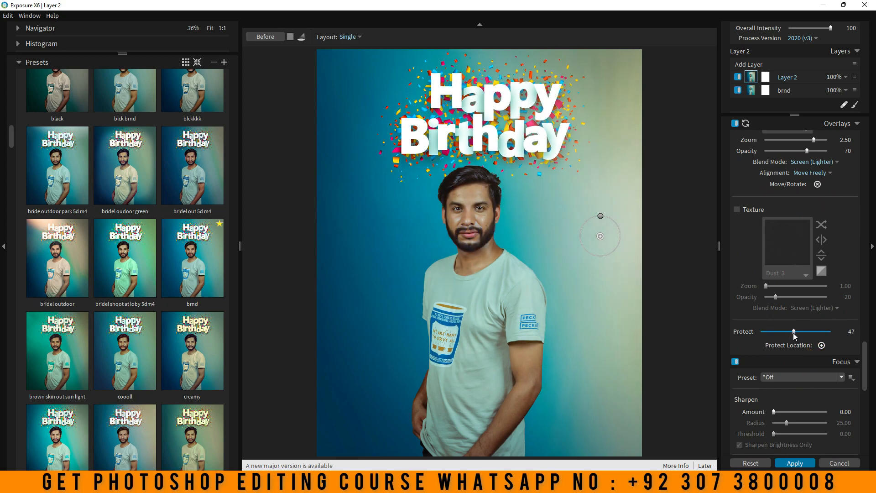
Move the Corner 1 light effect closer to the man's shoulder and apply the Exposure X6 adjustments
{"action": "left_click", "coordinate": [560, 248]}
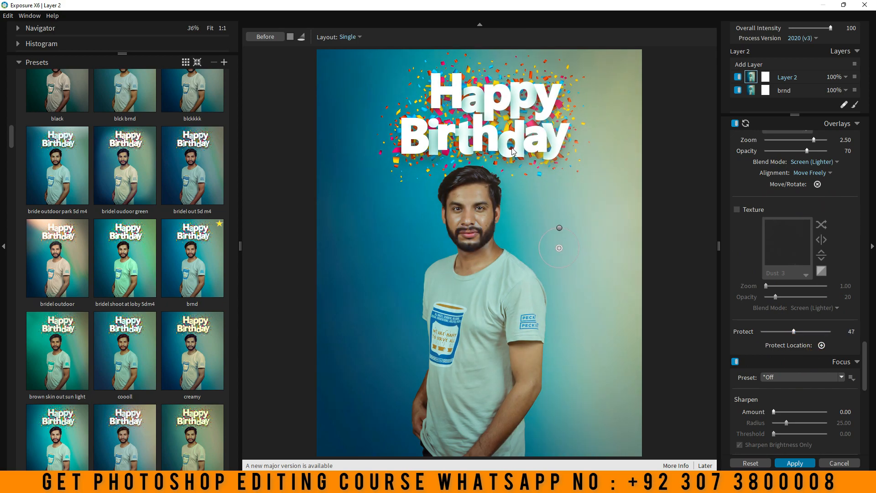
{"action": "scroll", "coordinate": [489, 235], "scroll_direction": "down", "scroll_amount": 3}
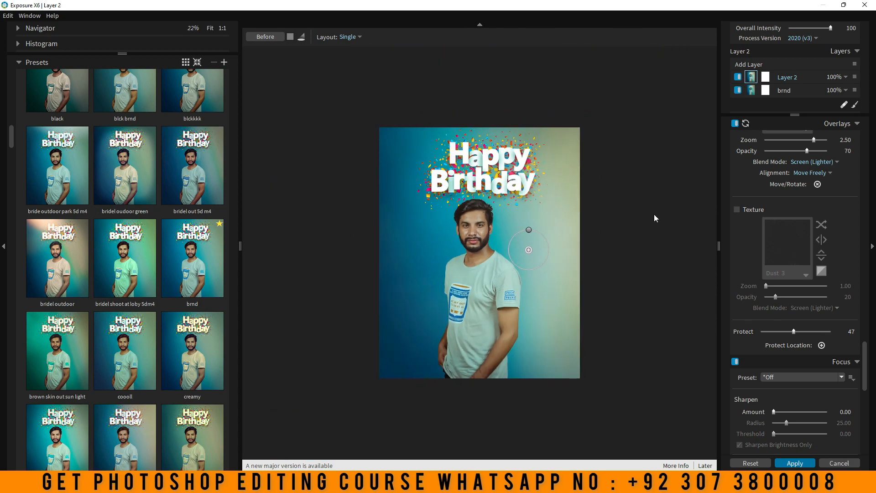
{"action": "left_click", "coordinate": [794, 463]}
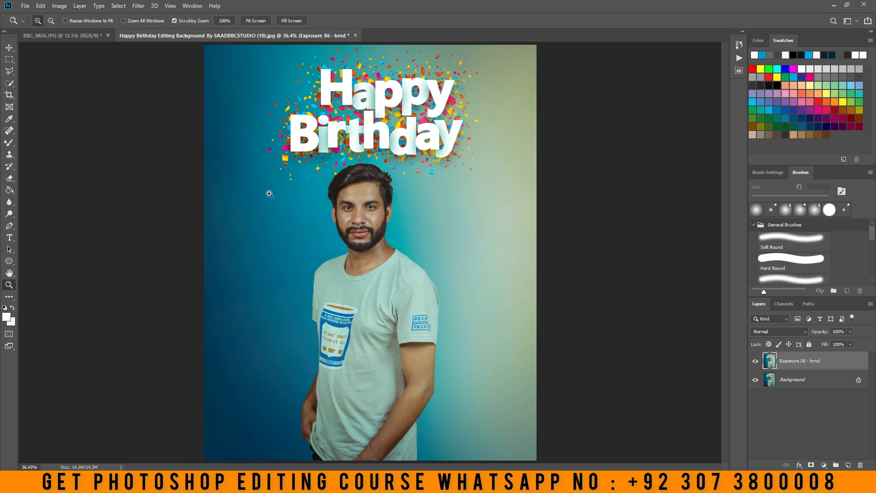
Compare the image with the Exposure X6 - brnd layer hidden and shown
{"action": "left_click", "coordinate": [756, 361]}
{"action": "left_click", "coordinate": [755, 363]}
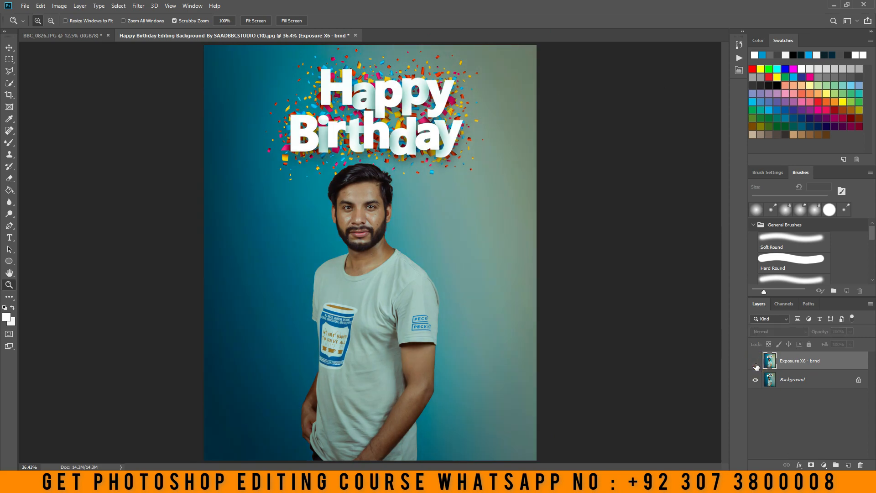
{"action": "left_click", "coordinate": [755, 363]}
{"action": "left_click", "coordinate": [756, 363]}
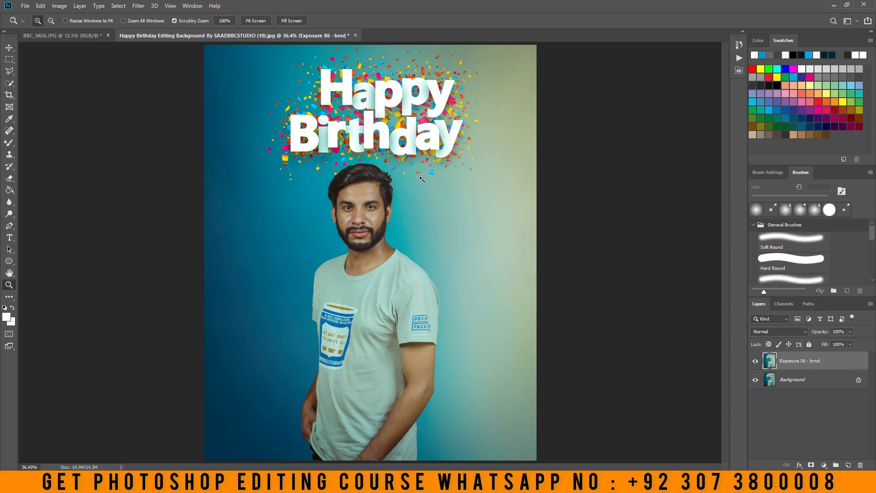
Inspect the man's face up close and compare the finished composite with the original photo BBC_0826.JPG
{"action": "left_click", "coordinate": [323, 235]}
{"action": "left_click", "coordinate": [323, 235]}
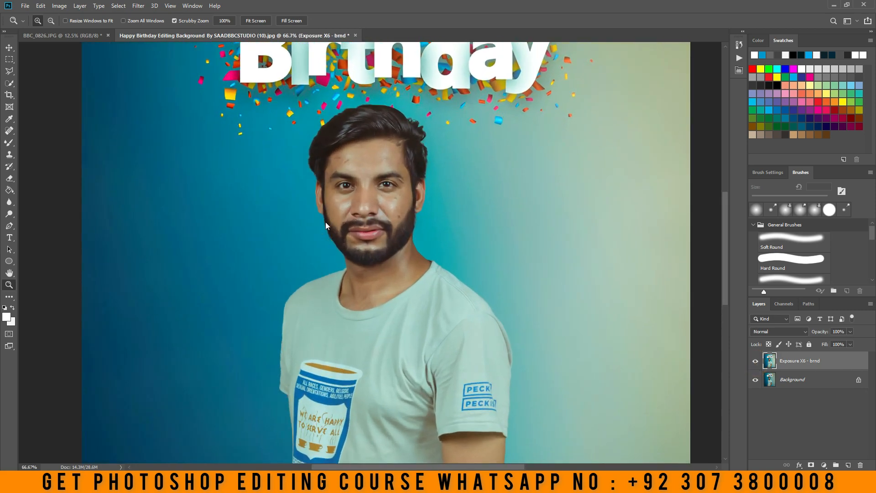
{"action": "right_click", "coordinate": [326, 222]}
{"action": "left_click", "coordinate": [331, 226]}
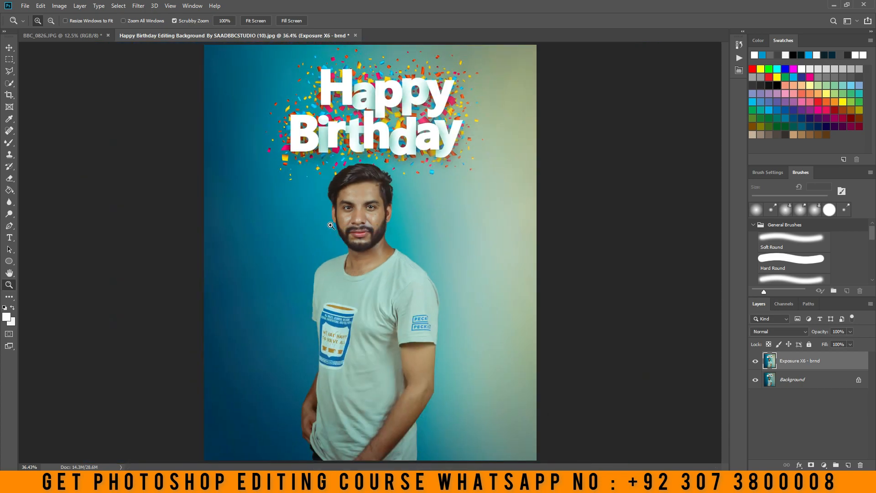
{"action": "left_click", "coordinate": [99, 37]}
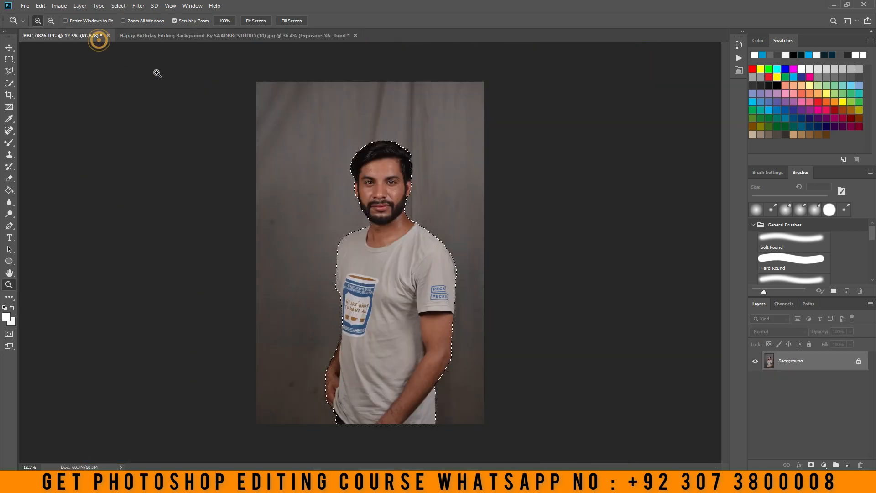
{"action": "left_click", "coordinate": [192, 37]}
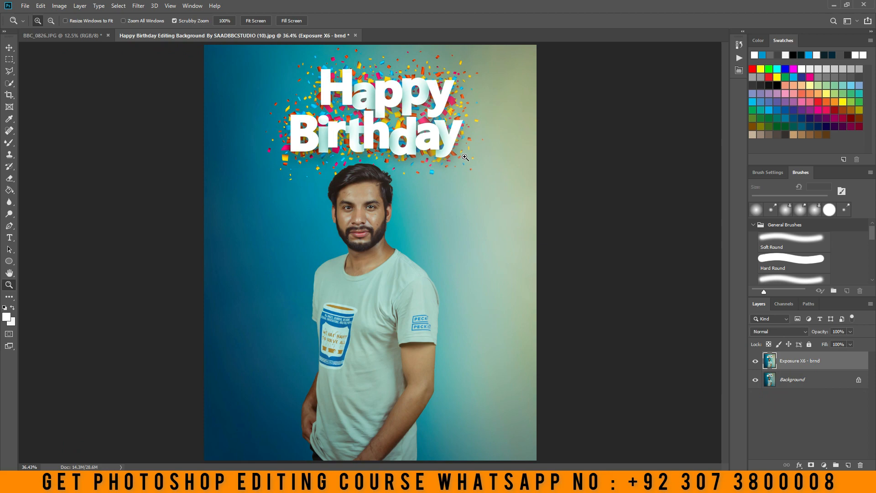